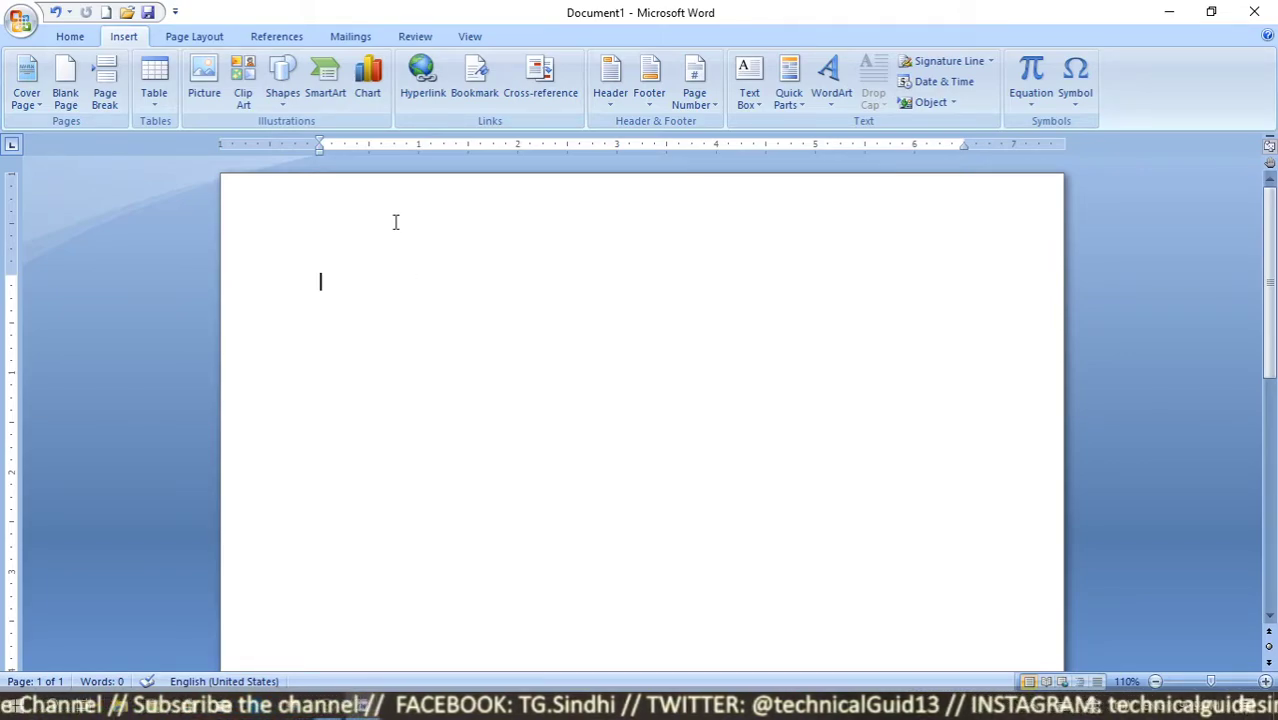
# Step: Open the SmartArt gallery, browse List, Process and Cycle, then pick Hierarchy's Organization Chart
pyautogui.click(327, 80)
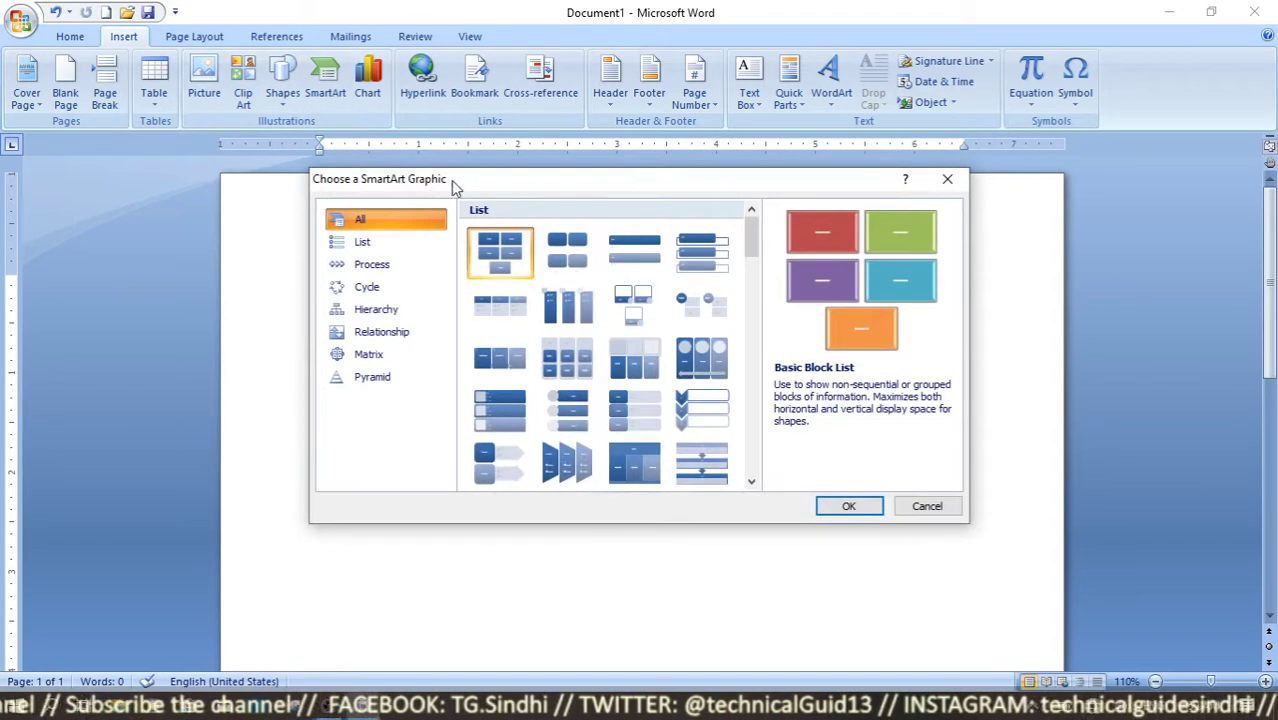
pyautogui.moveTo(468, 186); pyautogui.dragTo(474, 195)
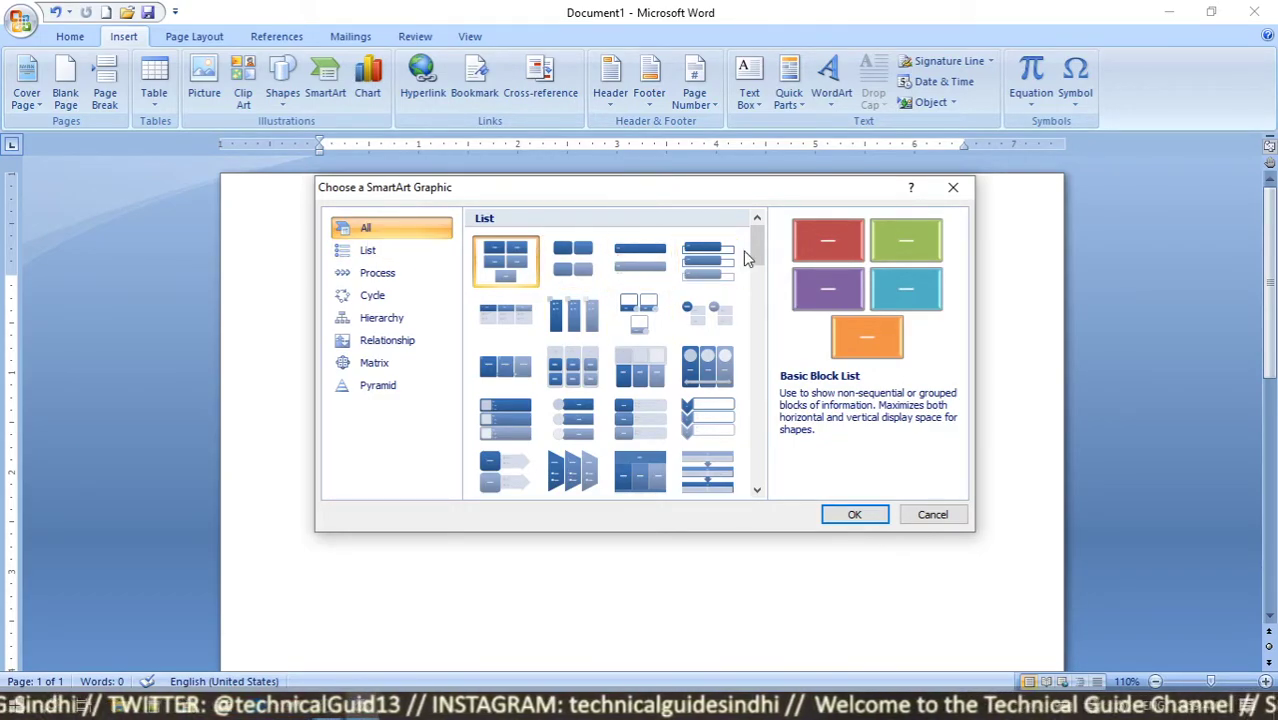
pyautogui.moveTo(756, 255)
pyautogui.mouseDown()
pyautogui.moveTo(760, 305)
pyautogui.moveTo(768, 252)
pyautogui.mouseUp()
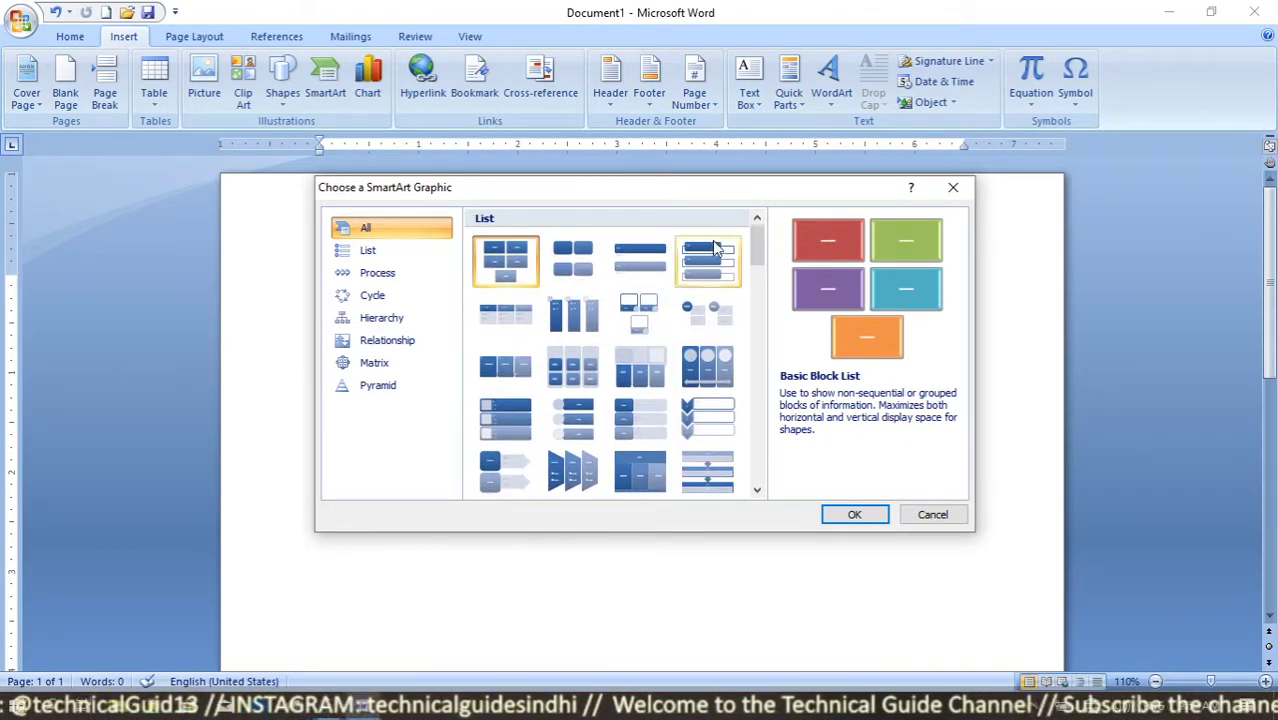
pyautogui.click(377, 257)
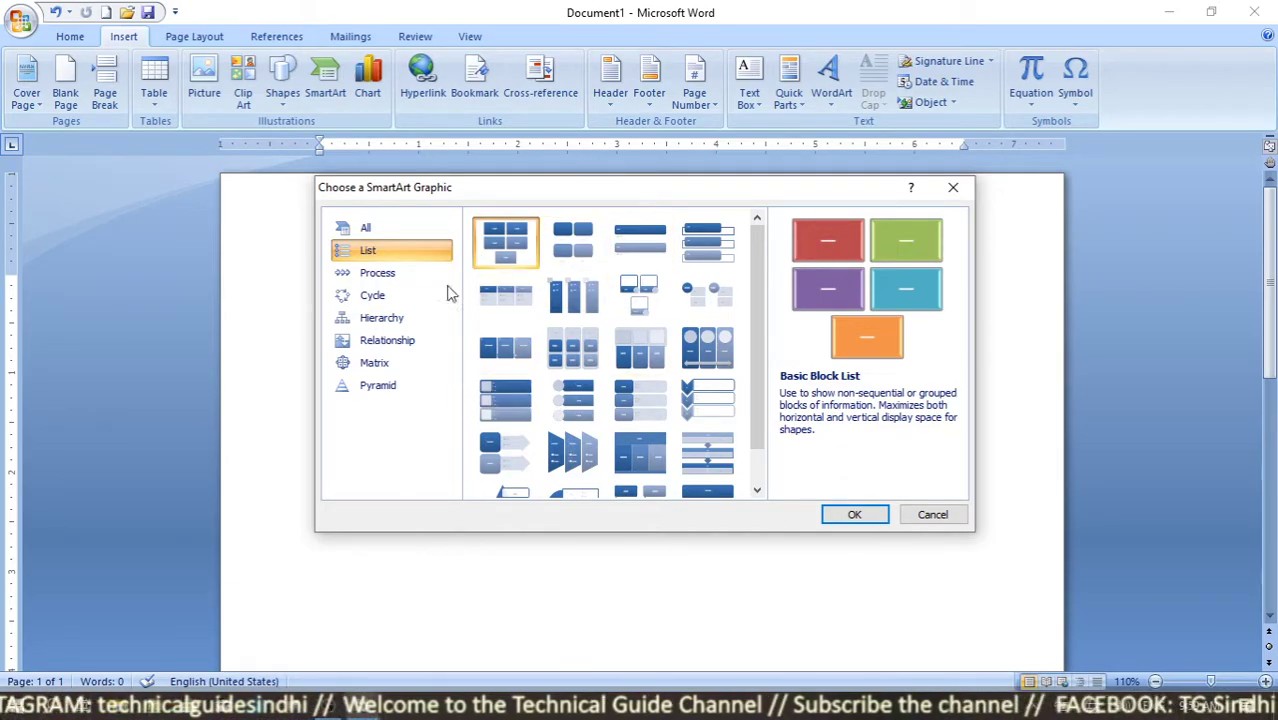
pyautogui.click(408, 280)
pyautogui.click(375, 296)
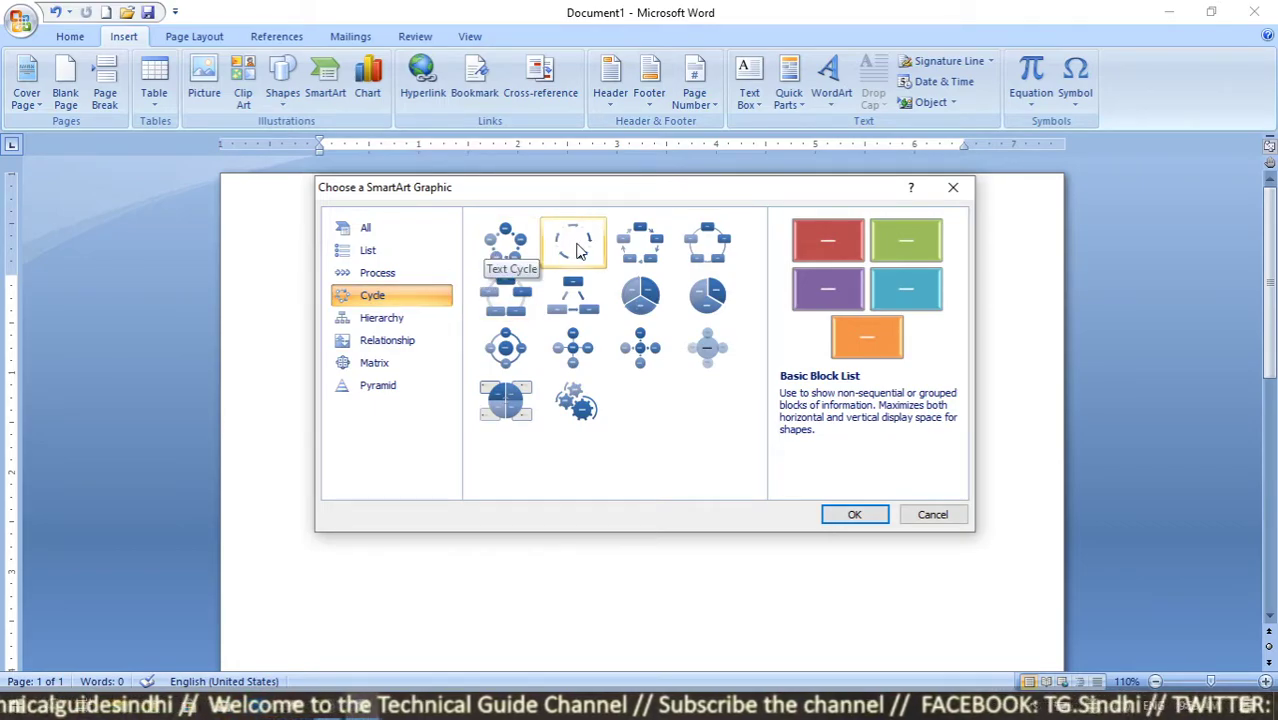
pyautogui.click(381, 322)
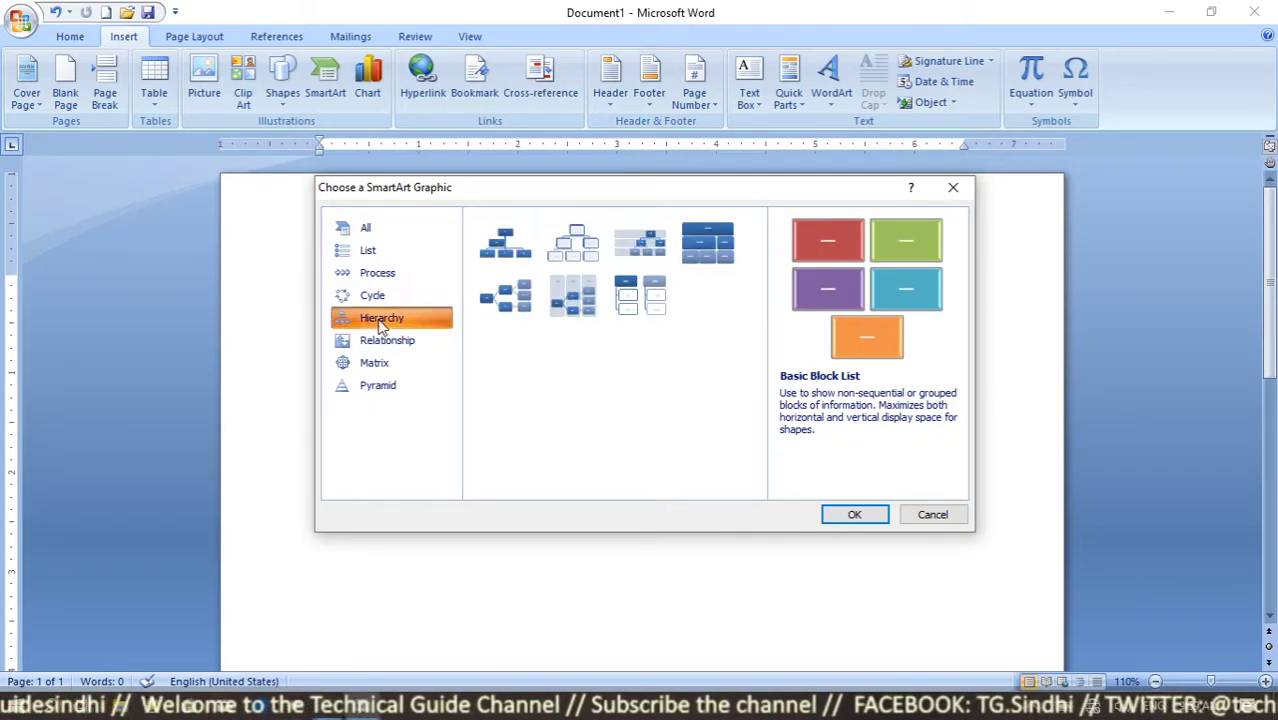
pyautogui.click(513, 255)
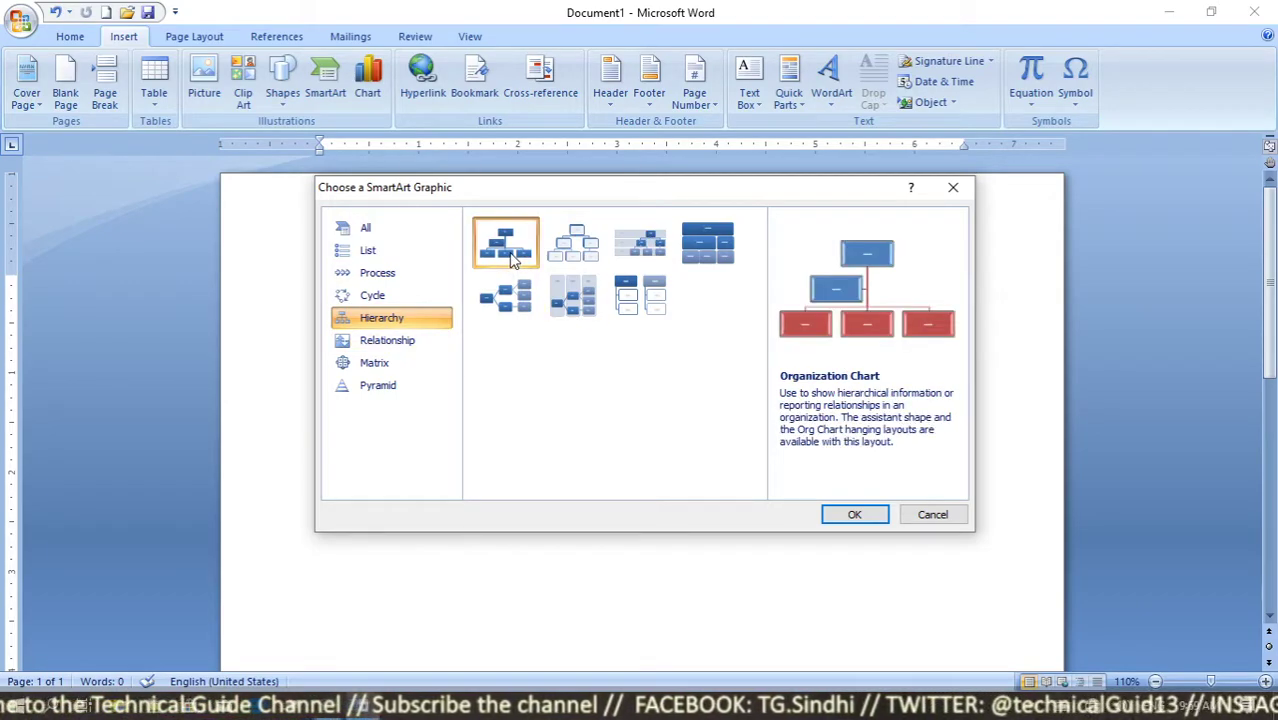
# Step: Insert the Organization Chart, cut its assistant box, and select the top box
pyautogui.click(854, 516)
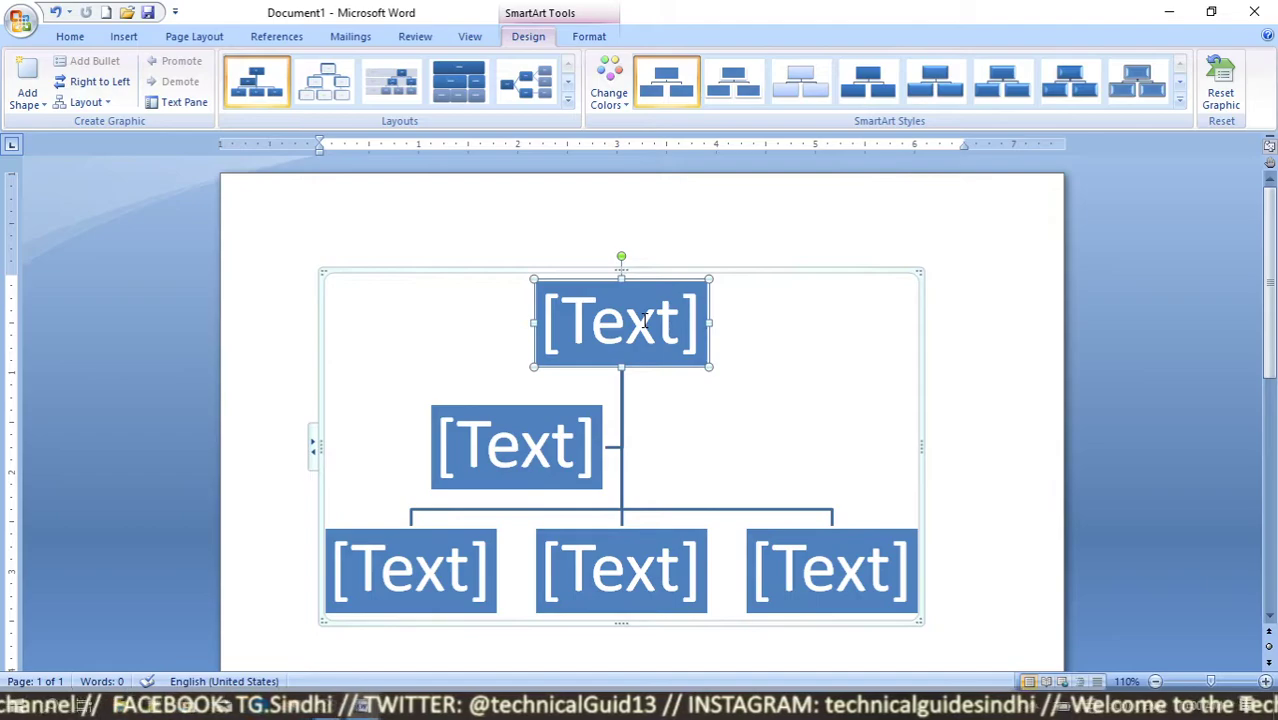
pyautogui.click(561, 443)
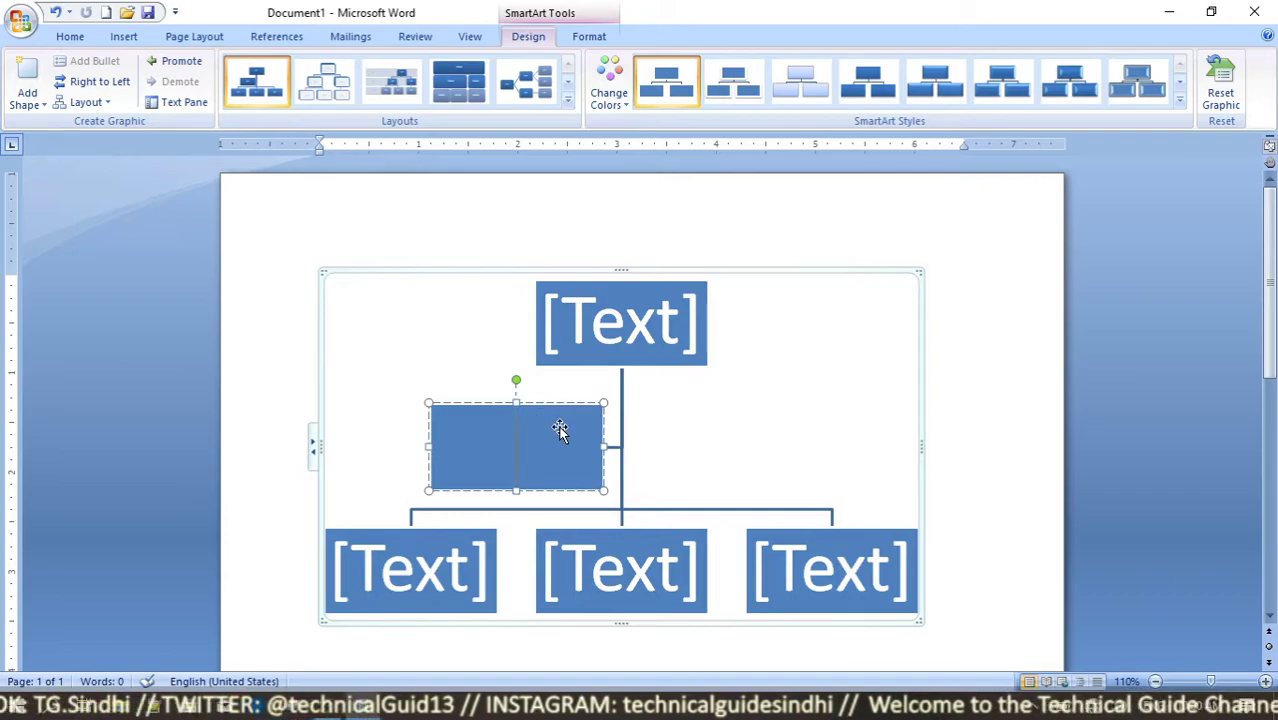
pyautogui.rightClick(428, 412)
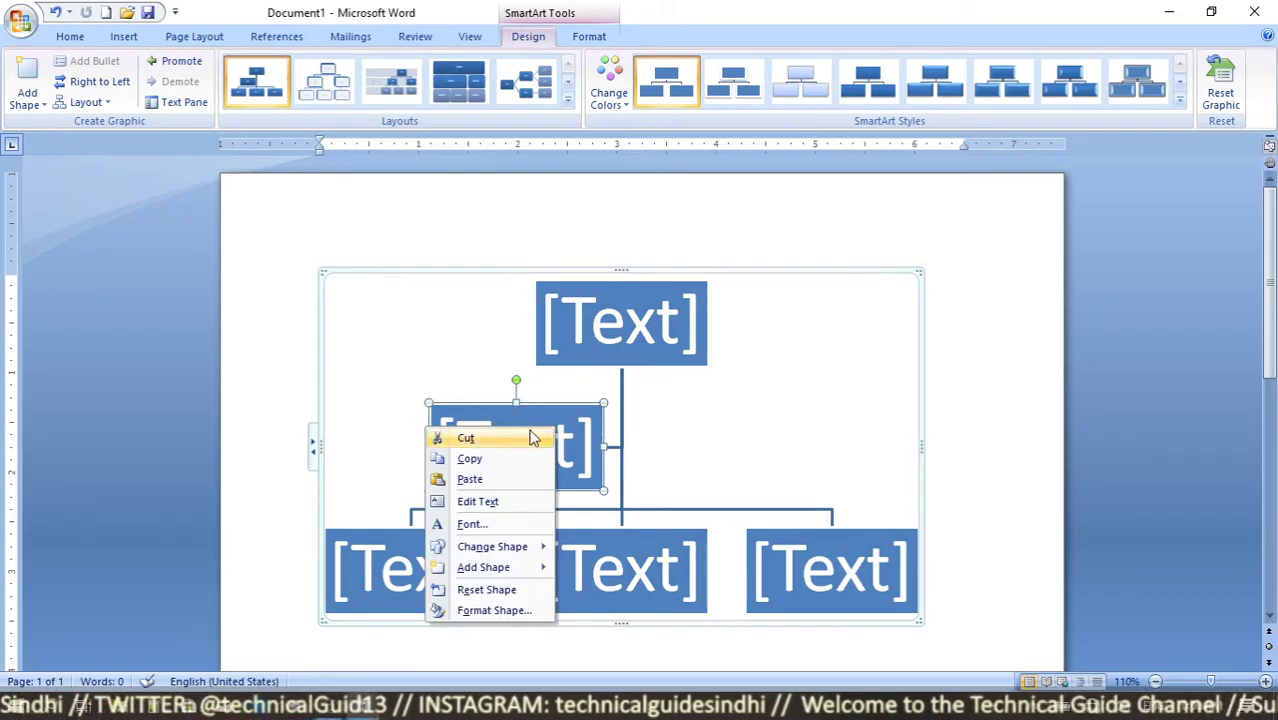
pyautogui.click(528, 434)
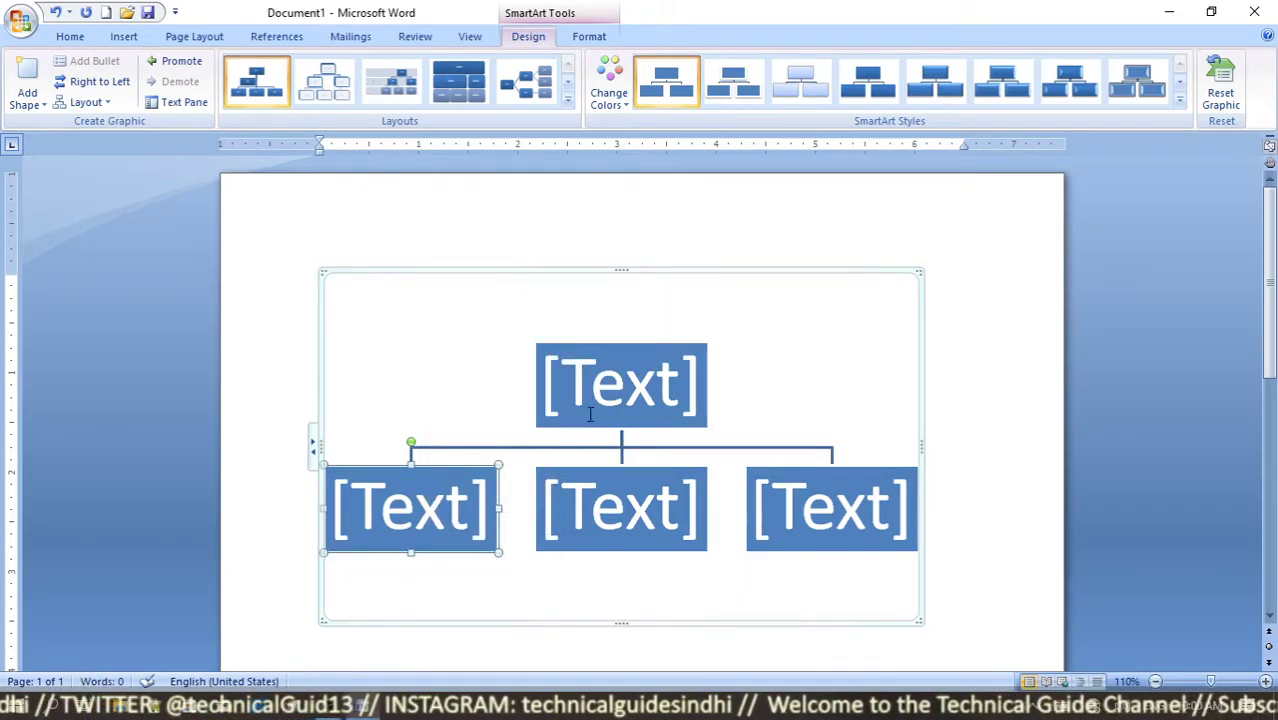
pyautogui.click(651, 386)
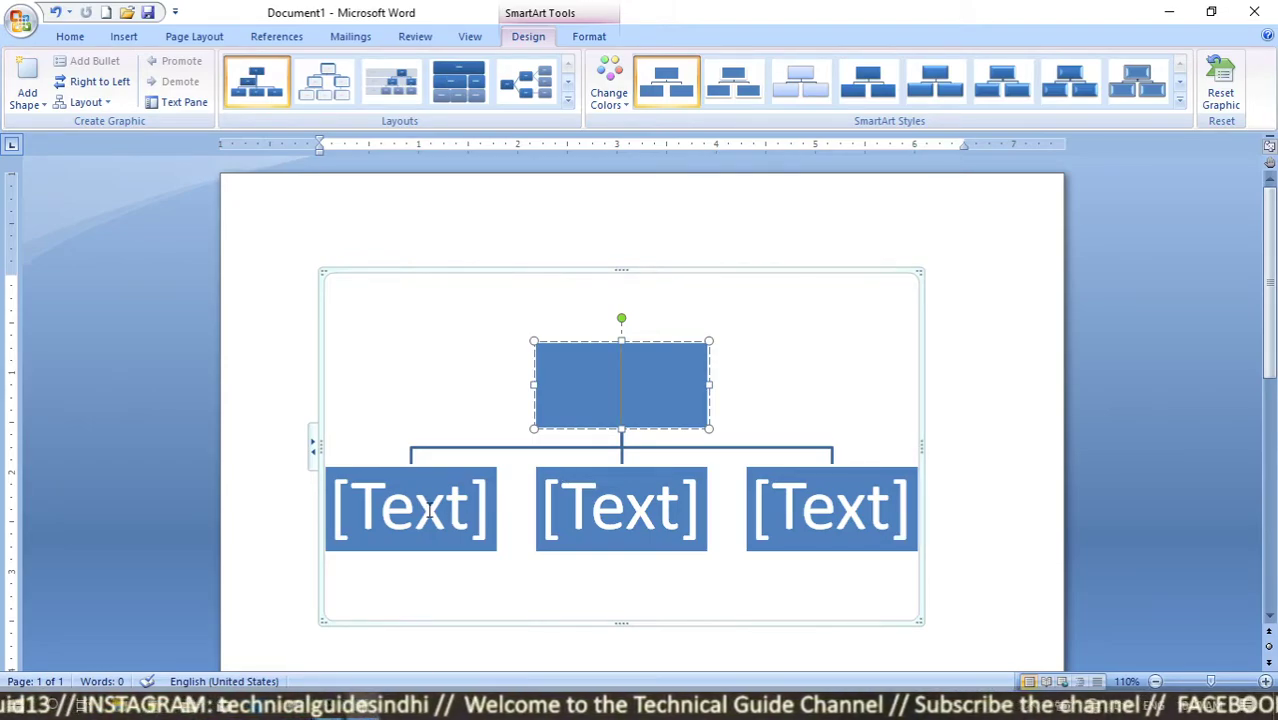
pyautogui.click(428, 510)
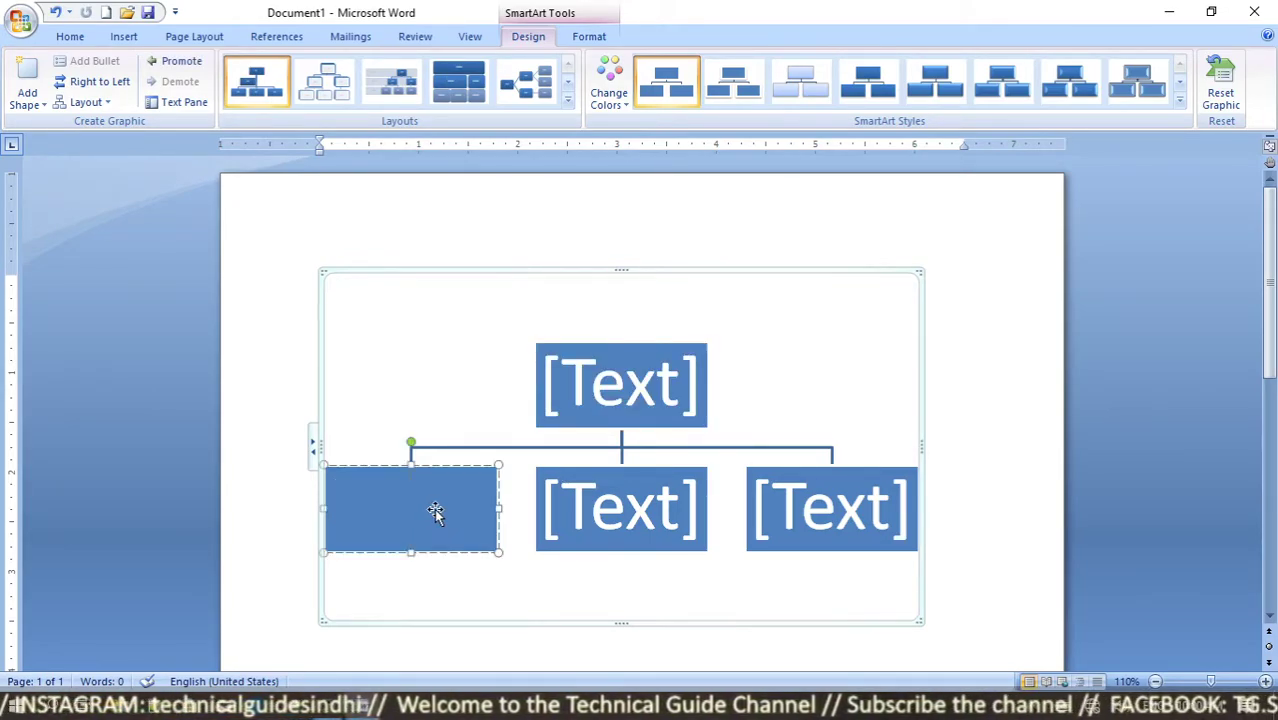
pyautogui.click(634, 386)
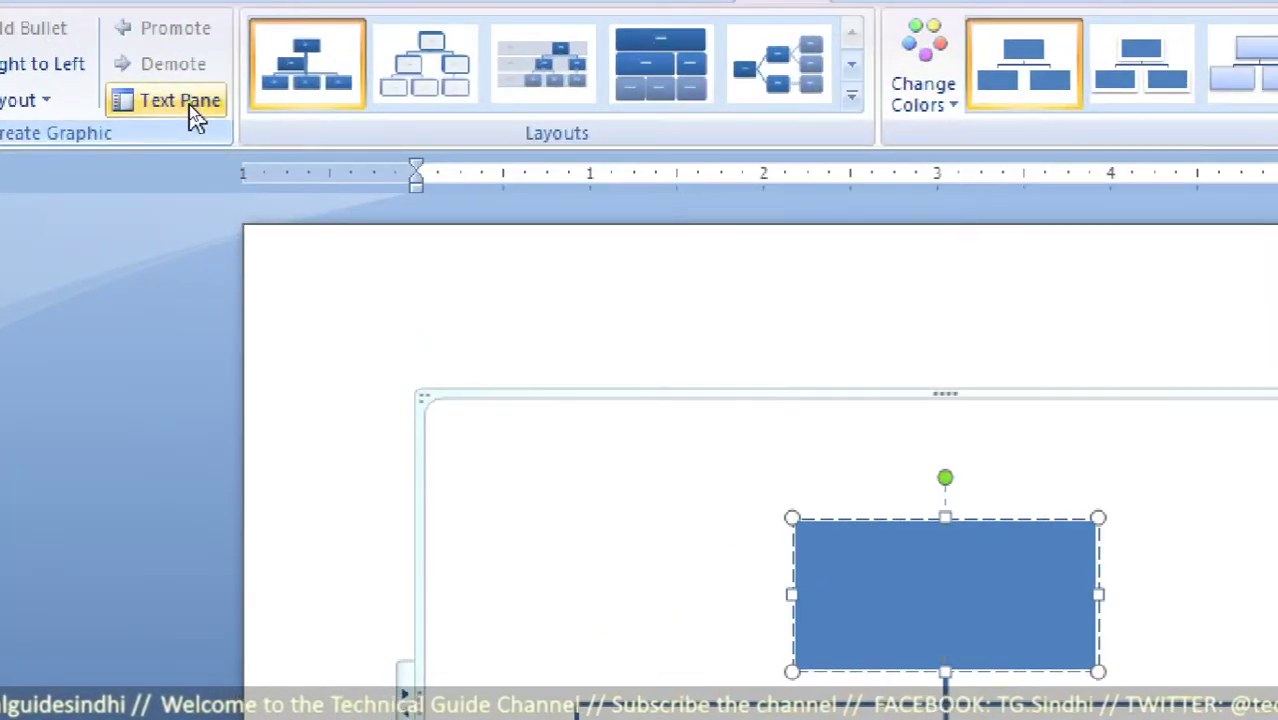
# Step: In the Text Pane, enter Computer for the top box and CPU, Monitor, Mouse below
pyautogui.click(190, 108)
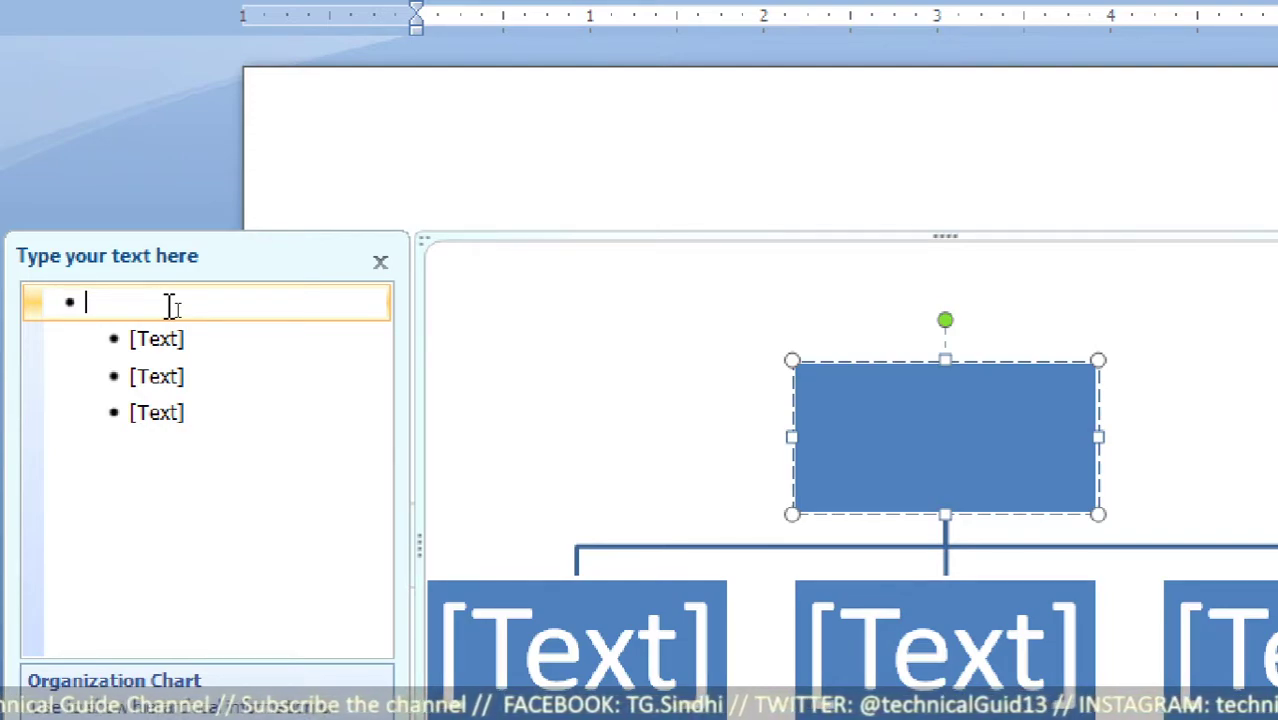
pyautogui.write('Co')
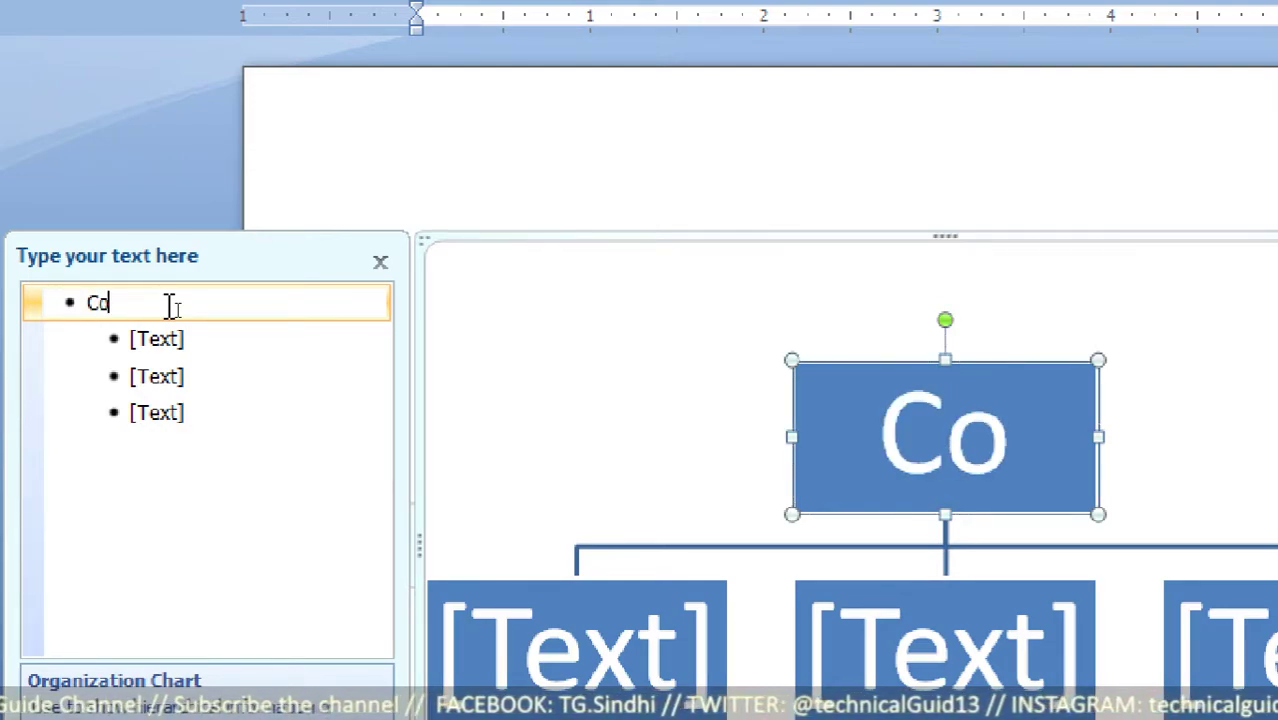
pyautogui.write('mpu')
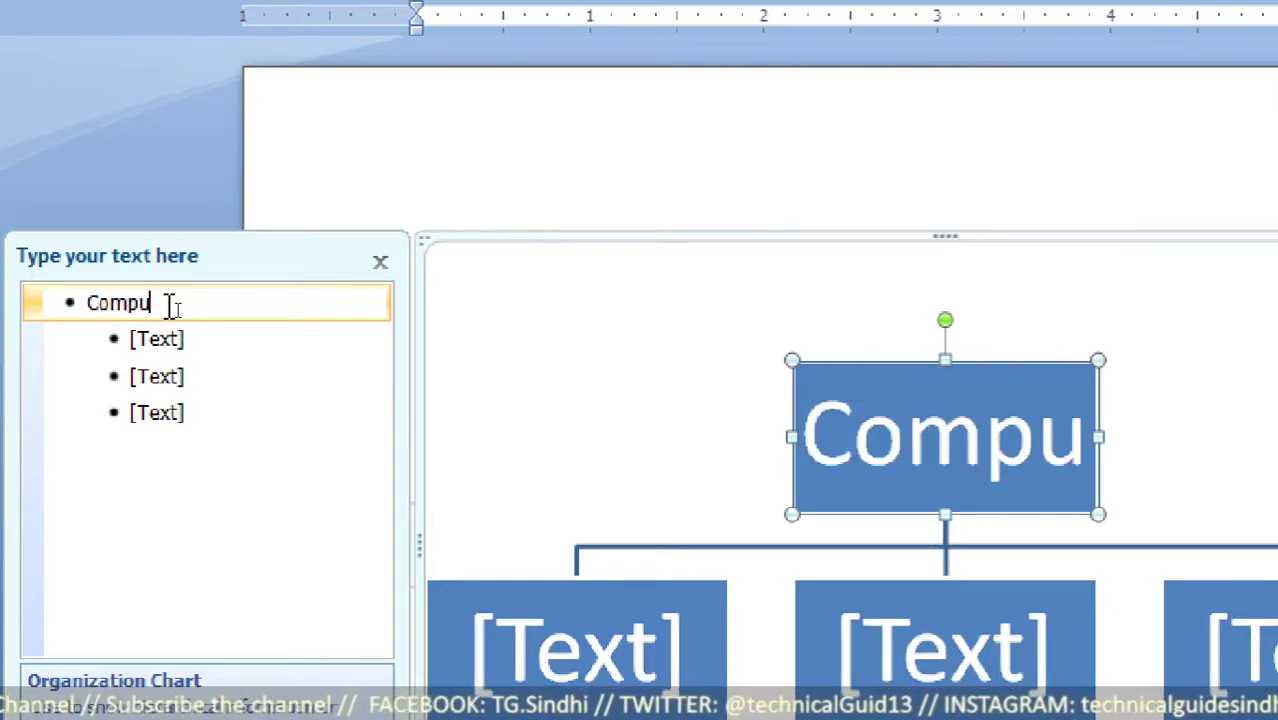
pyautogui.write('ter')
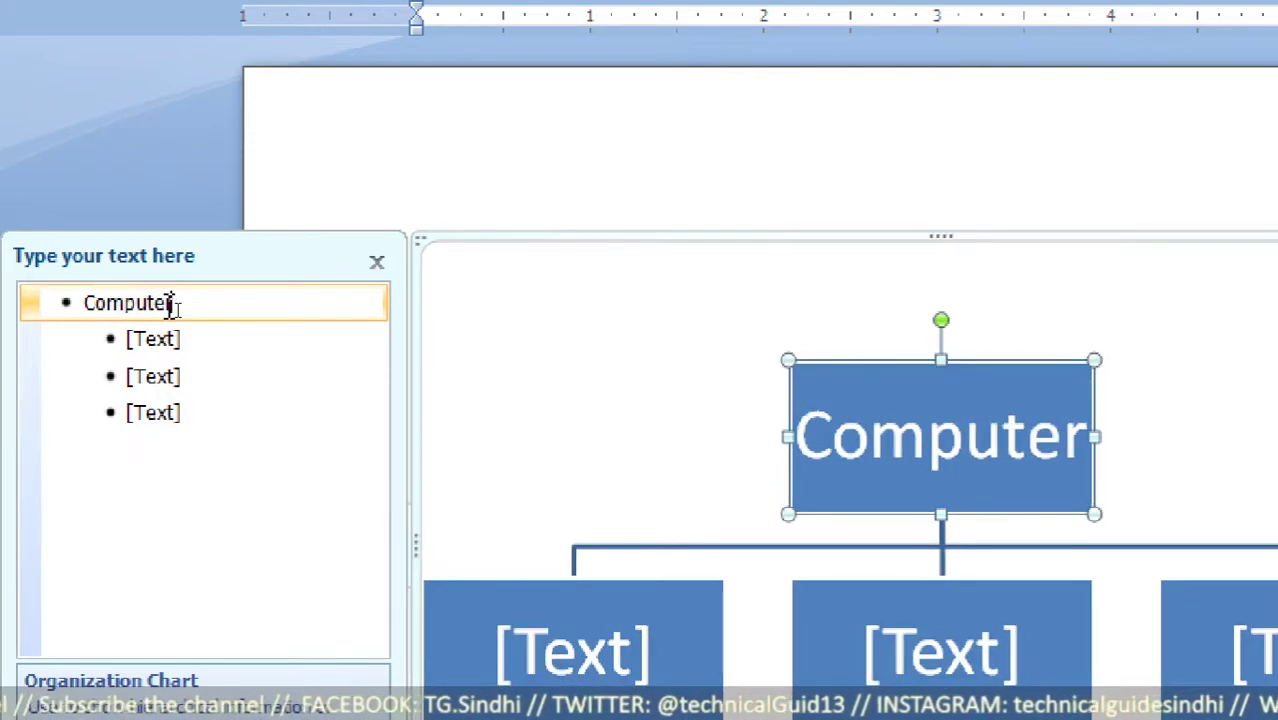
pyautogui.click(187, 340)
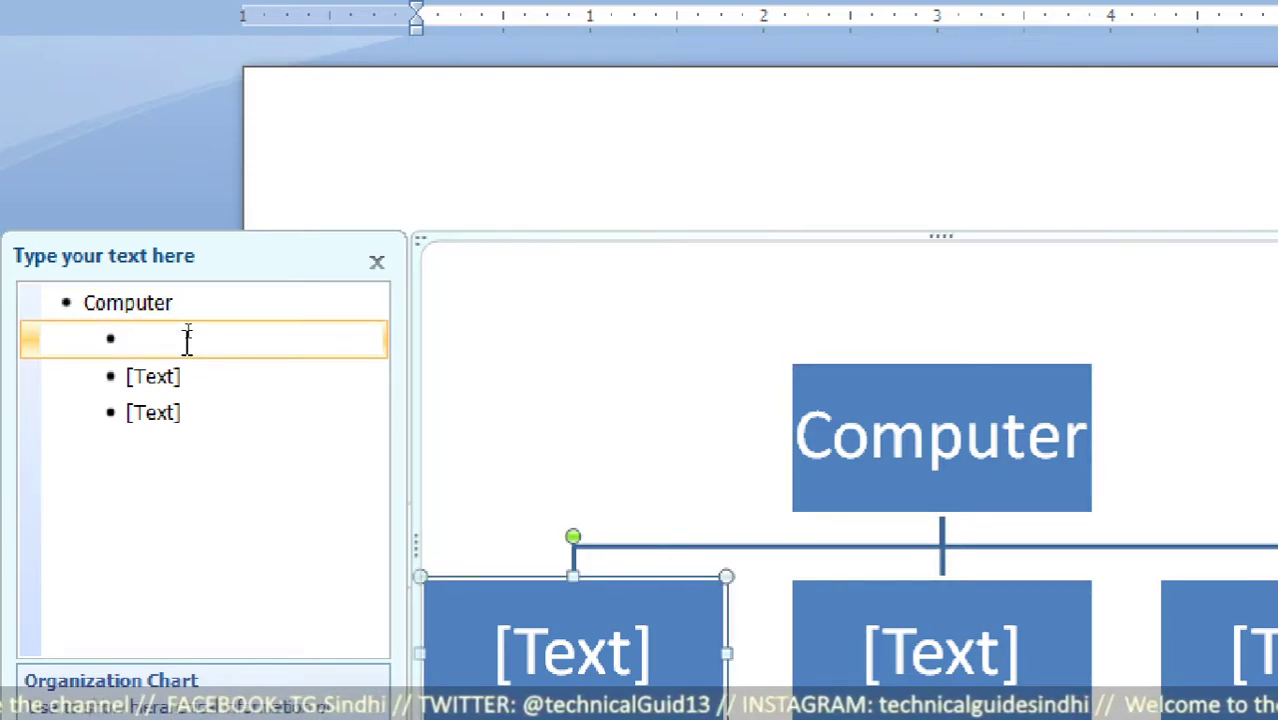
pyautogui.write('CPU')
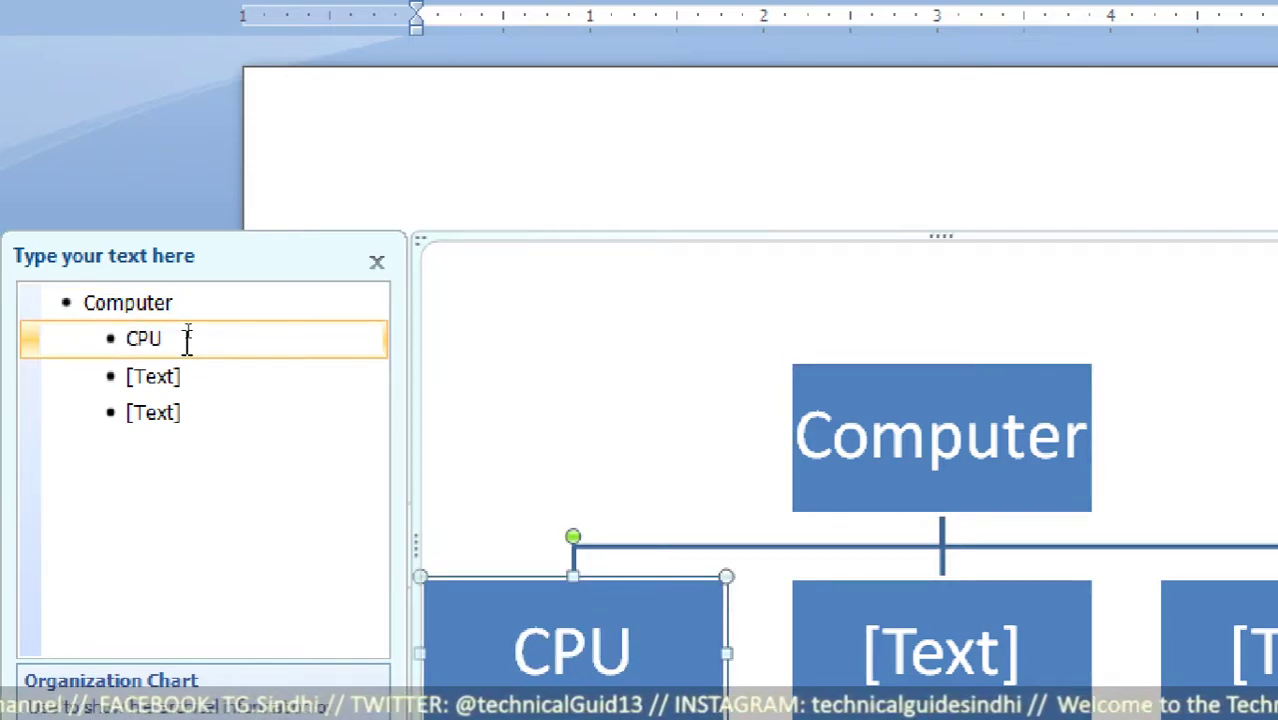
pyautogui.click(175, 380)
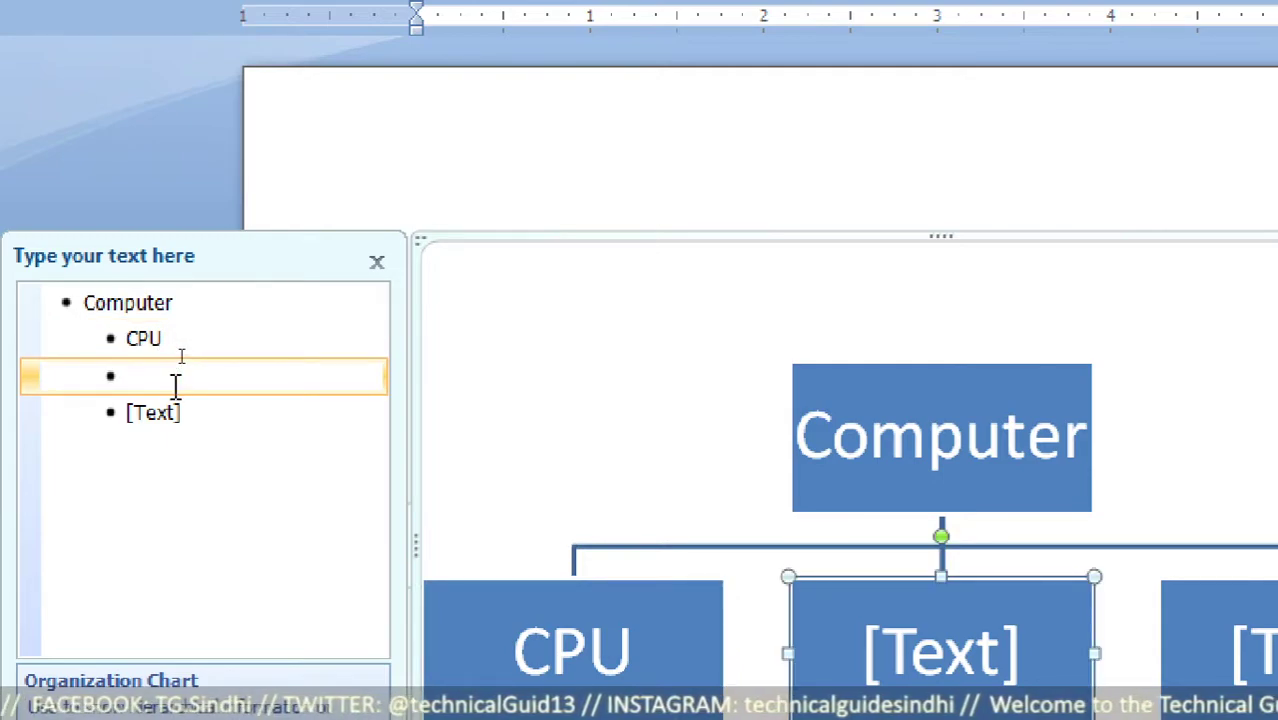
pyautogui.write('Monito')
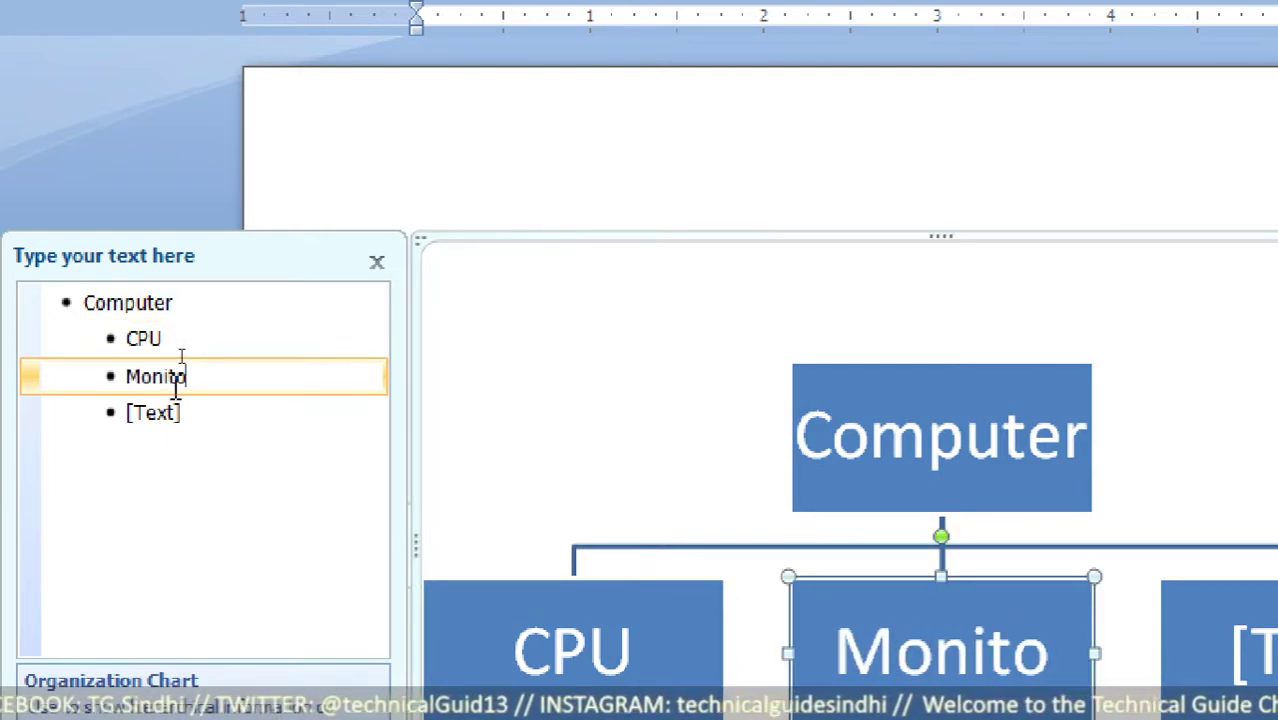
pyautogui.write('r')
pyautogui.click(181, 418)
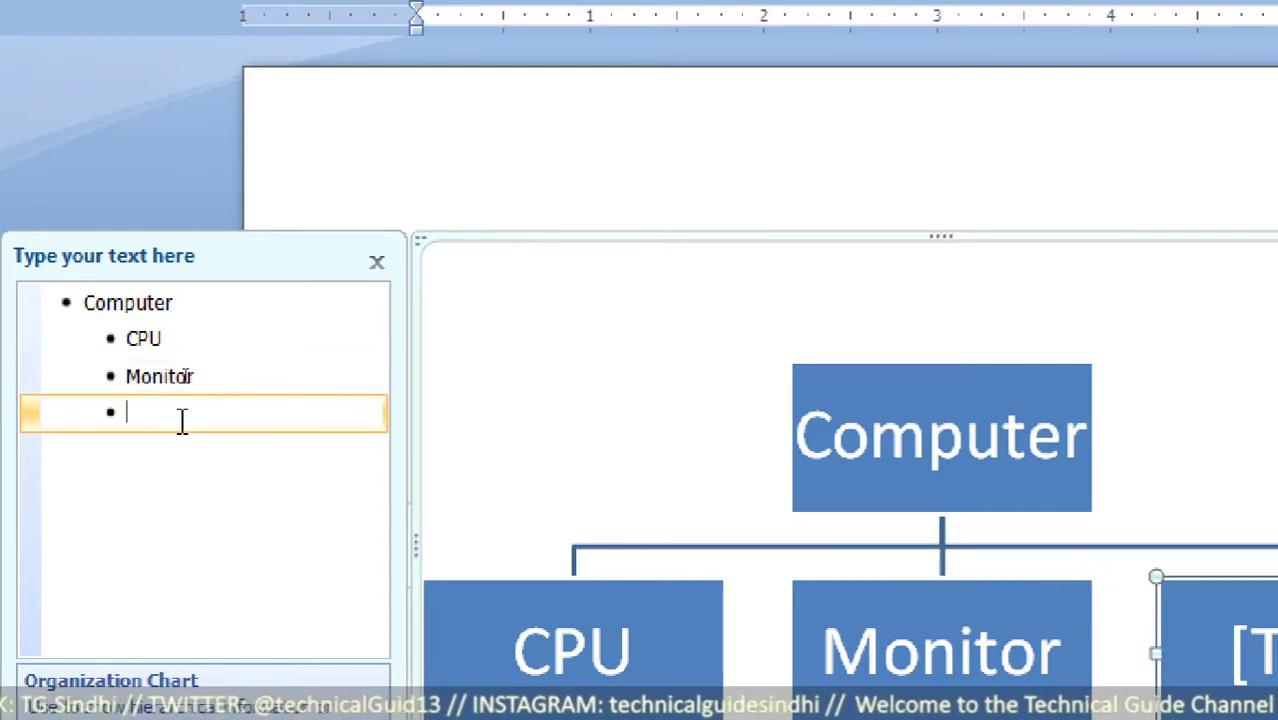
pyautogui.write('Mouse')
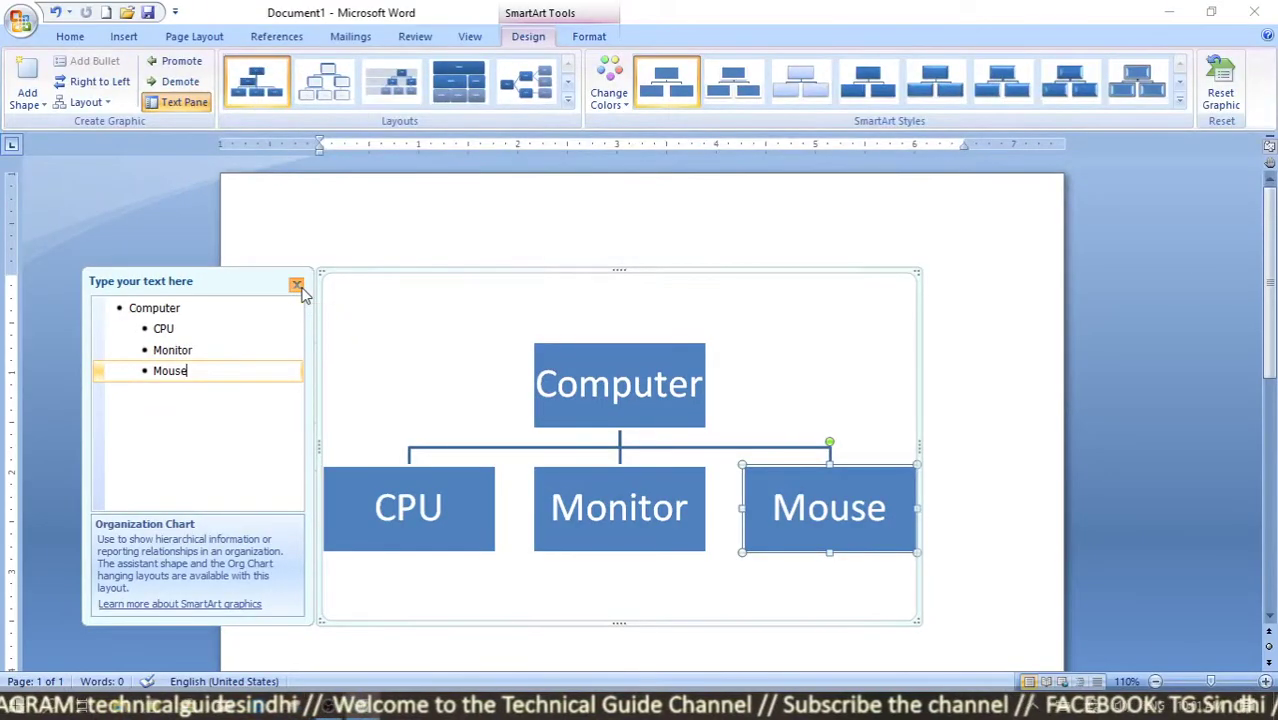
# Step: Close the Text Pane and add a new box after Mouse
pyautogui.click(294, 283)
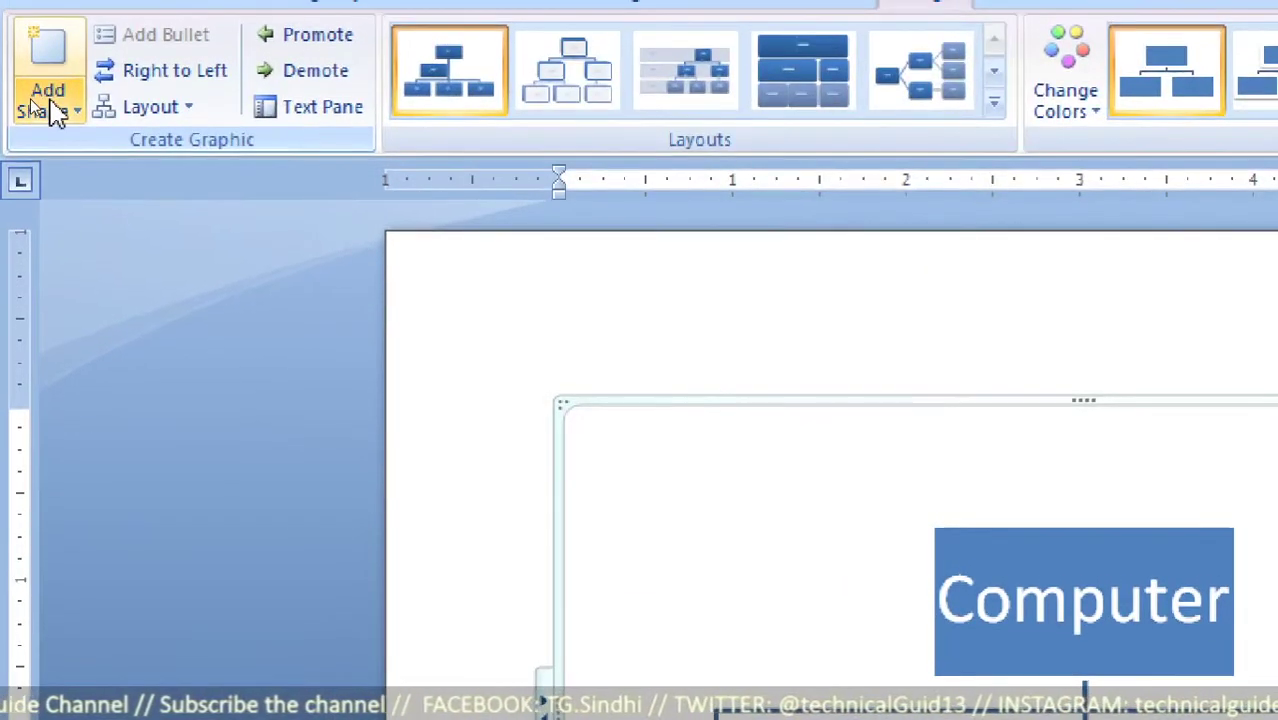
pyautogui.click(35, 104)
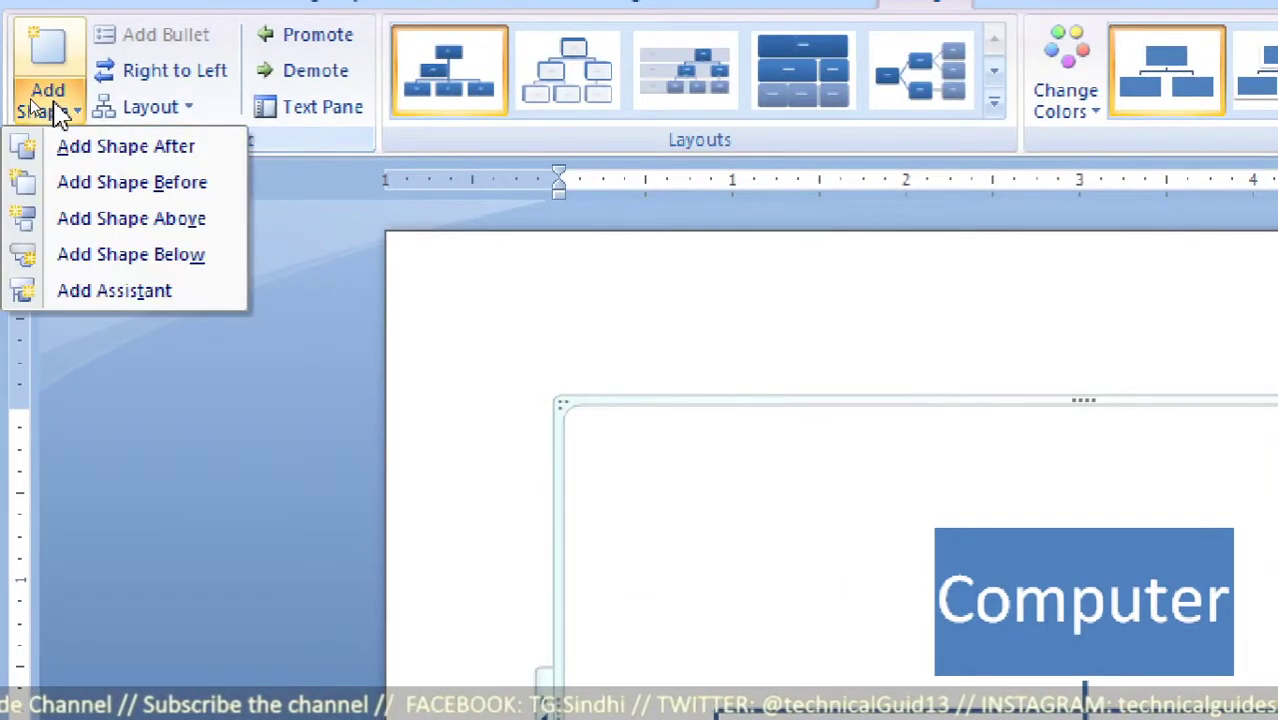
pyautogui.click(131, 158)
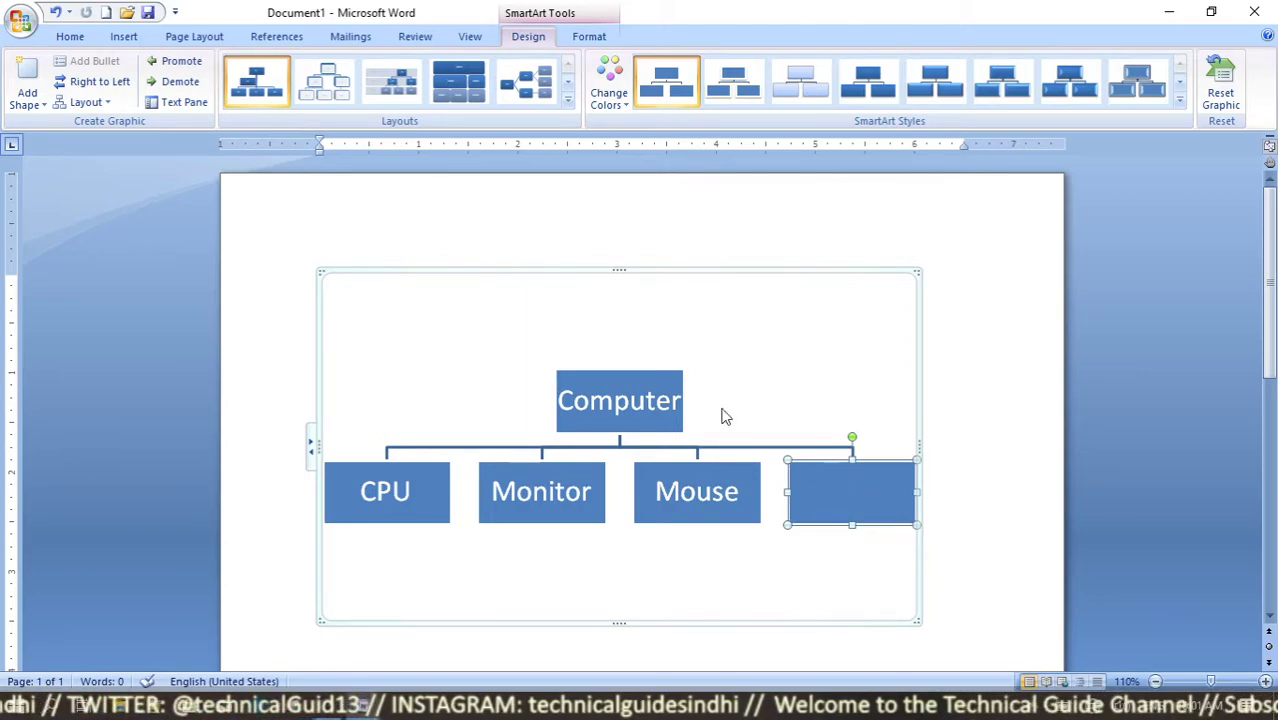
# Step: Label the new fifth box Keyboard through the Text Pane
pyautogui.click(178, 103)
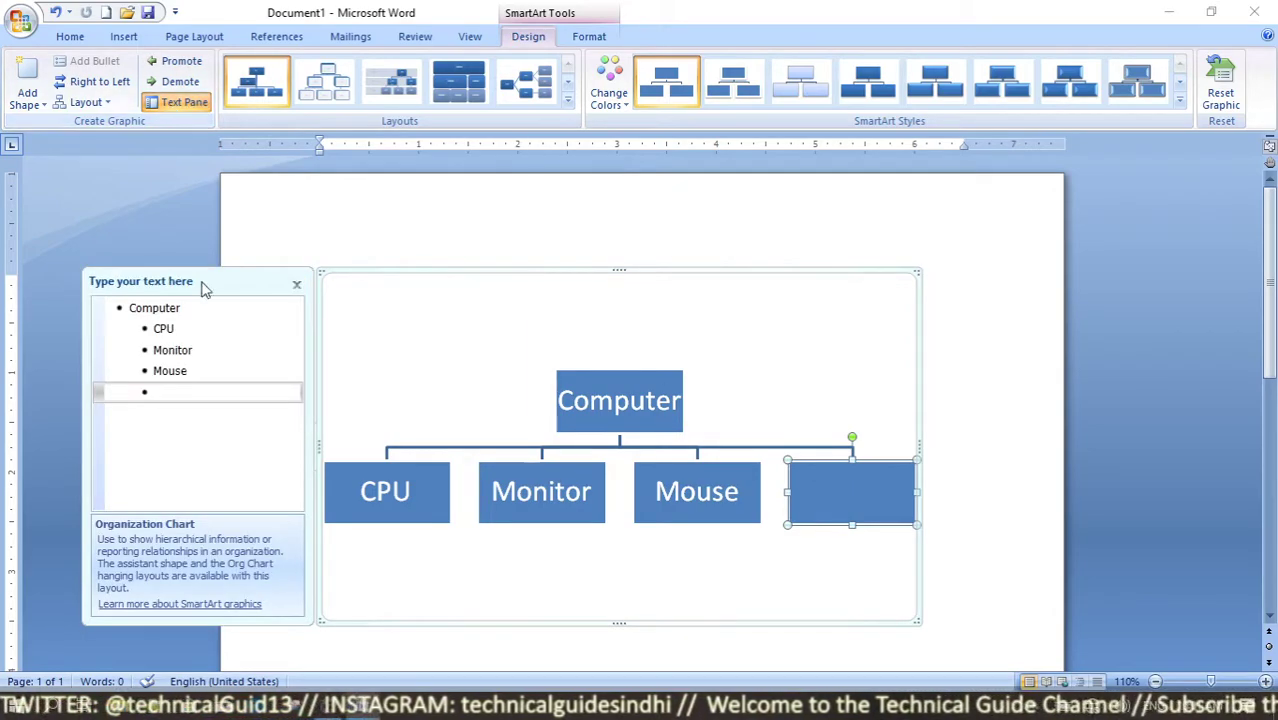
pyautogui.click(225, 398)
pyautogui.write('K')
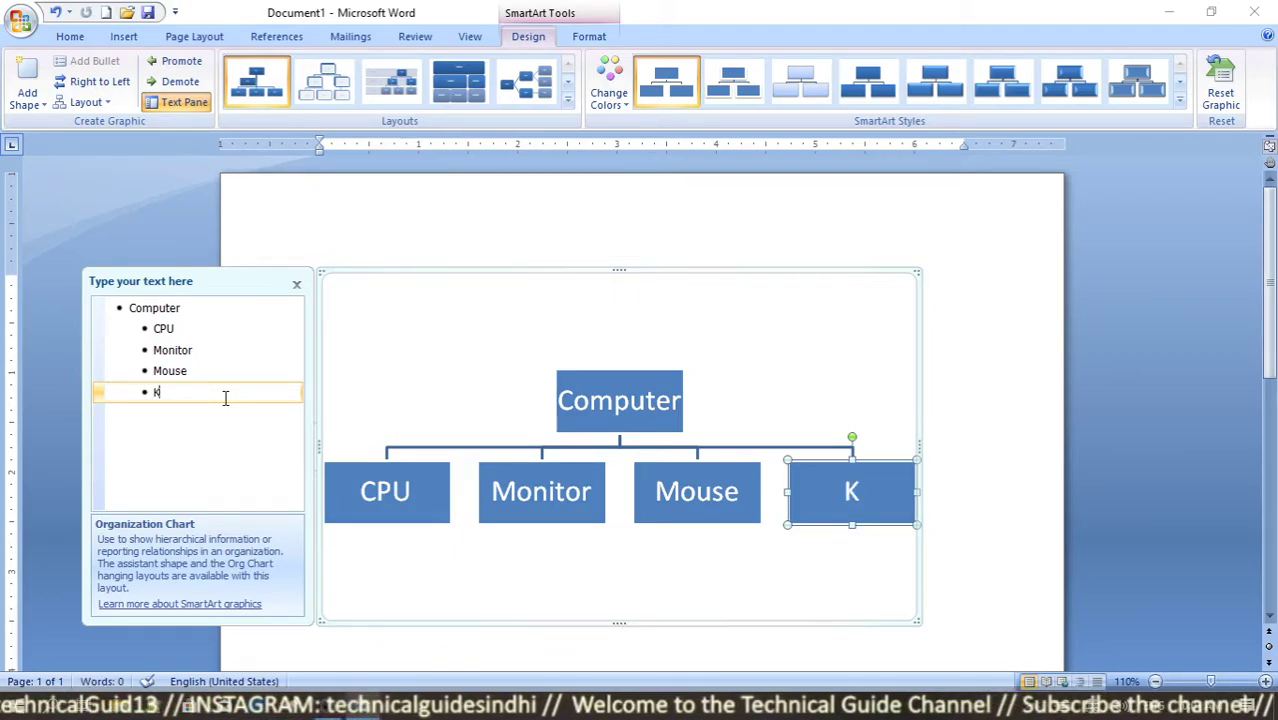
pyautogui.write('eyboa')
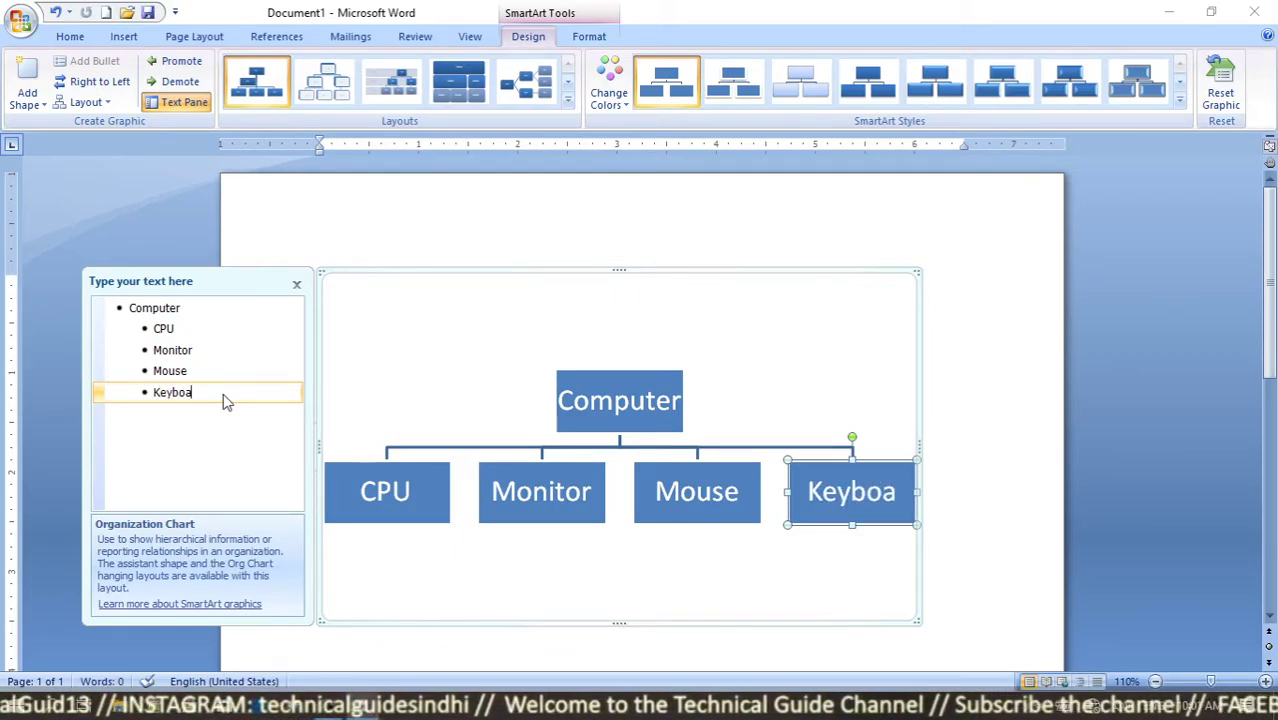
pyautogui.write('rd')
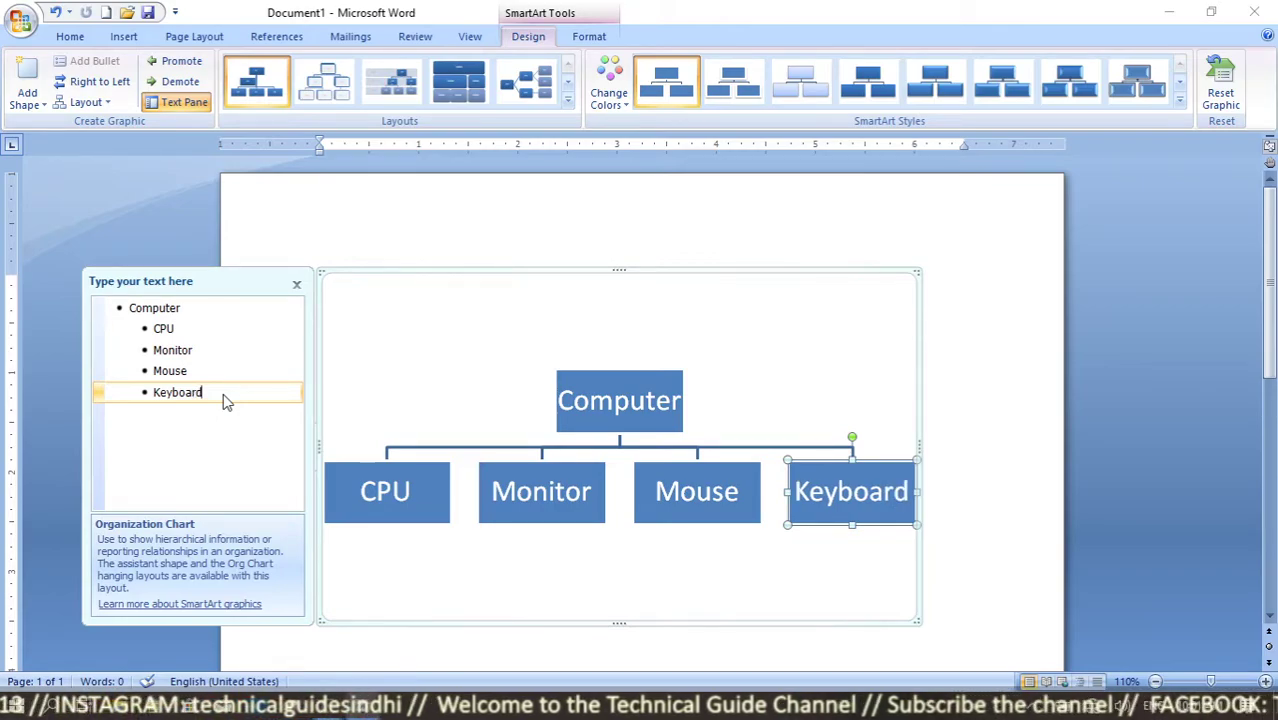
pyautogui.click(296, 285)
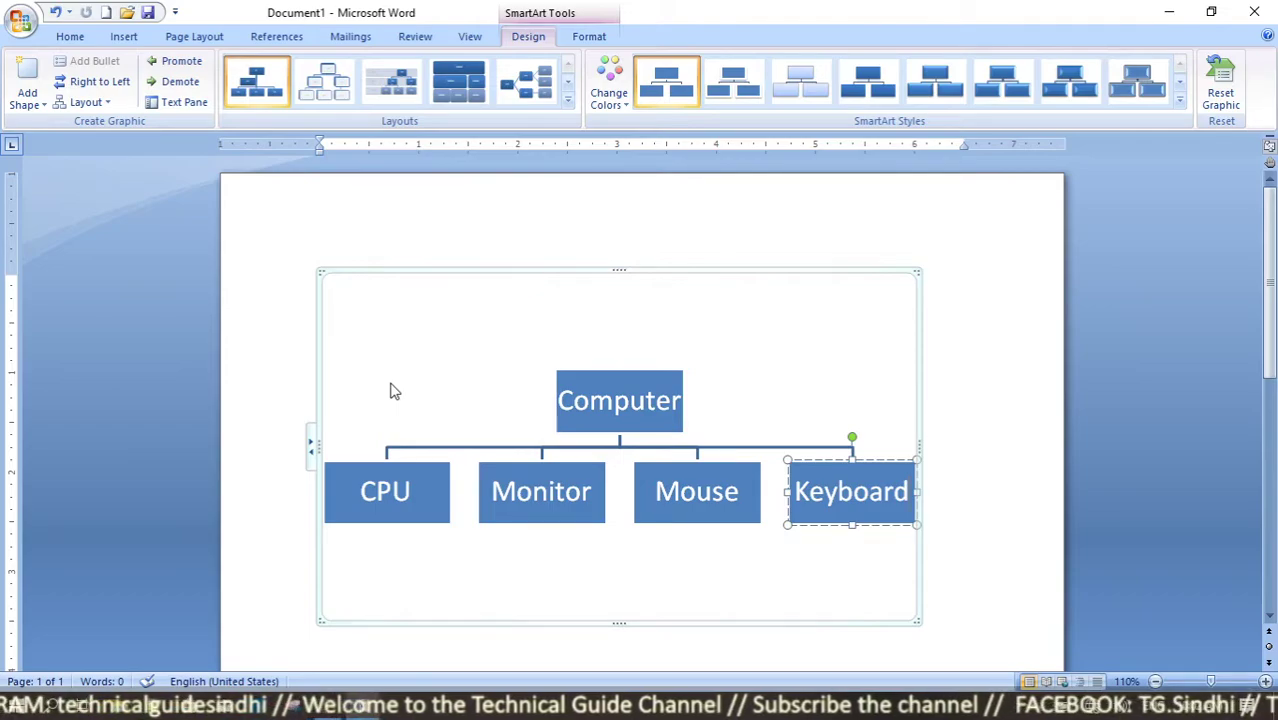
pyautogui.moveTo(537, 401); pyautogui.dragTo(838, 528)
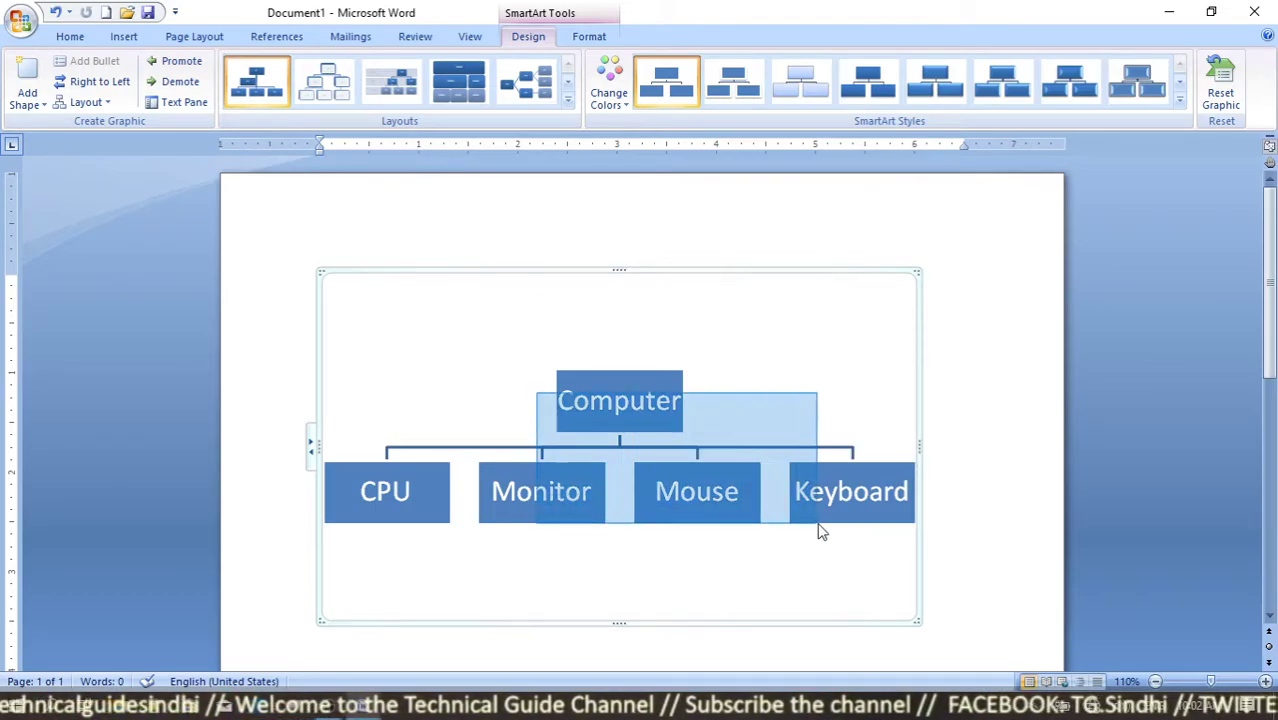
pyautogui.click(88, 103)
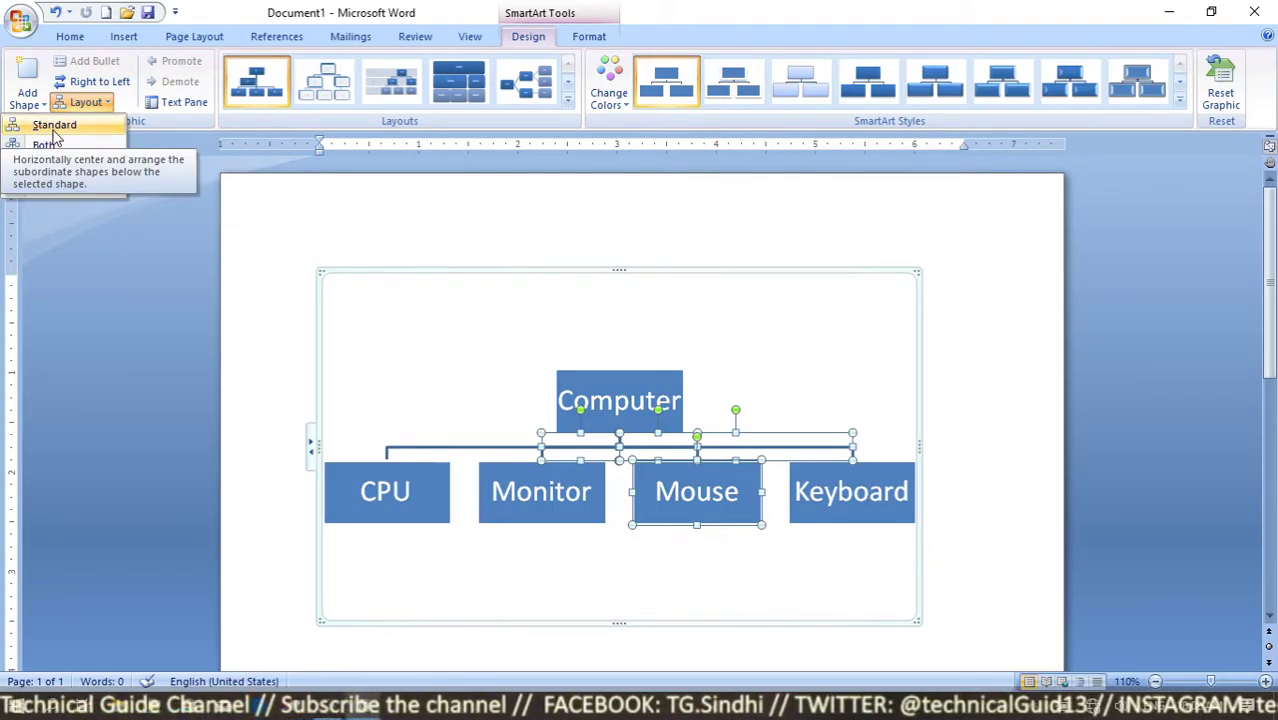
pyautogui.click(45, 146)
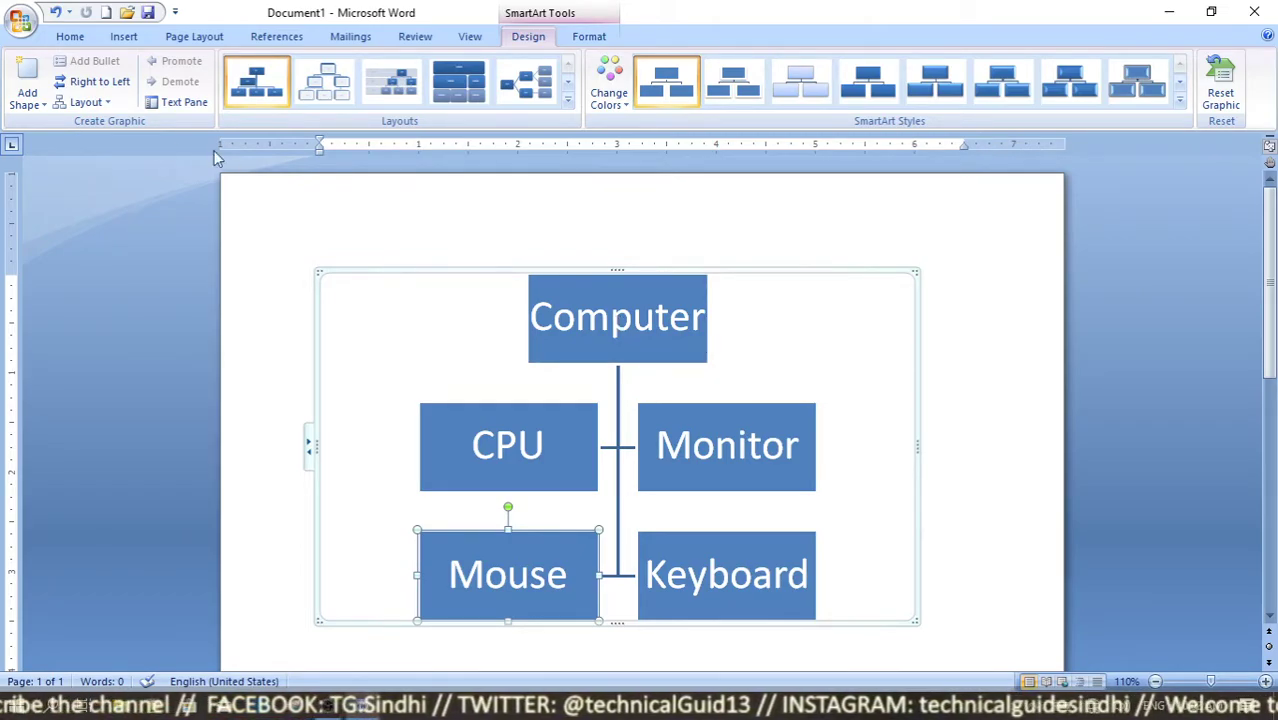
pyautogui.click(86, 102)
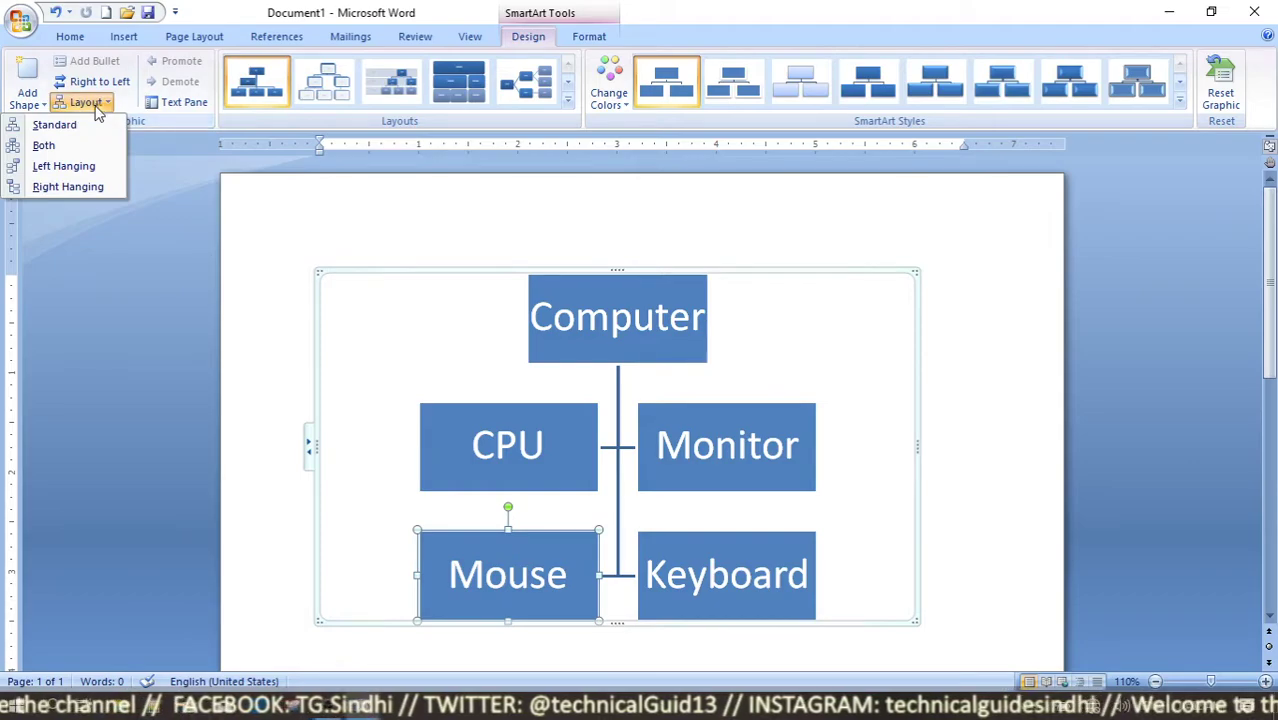
pyautogui.click(86, 170)
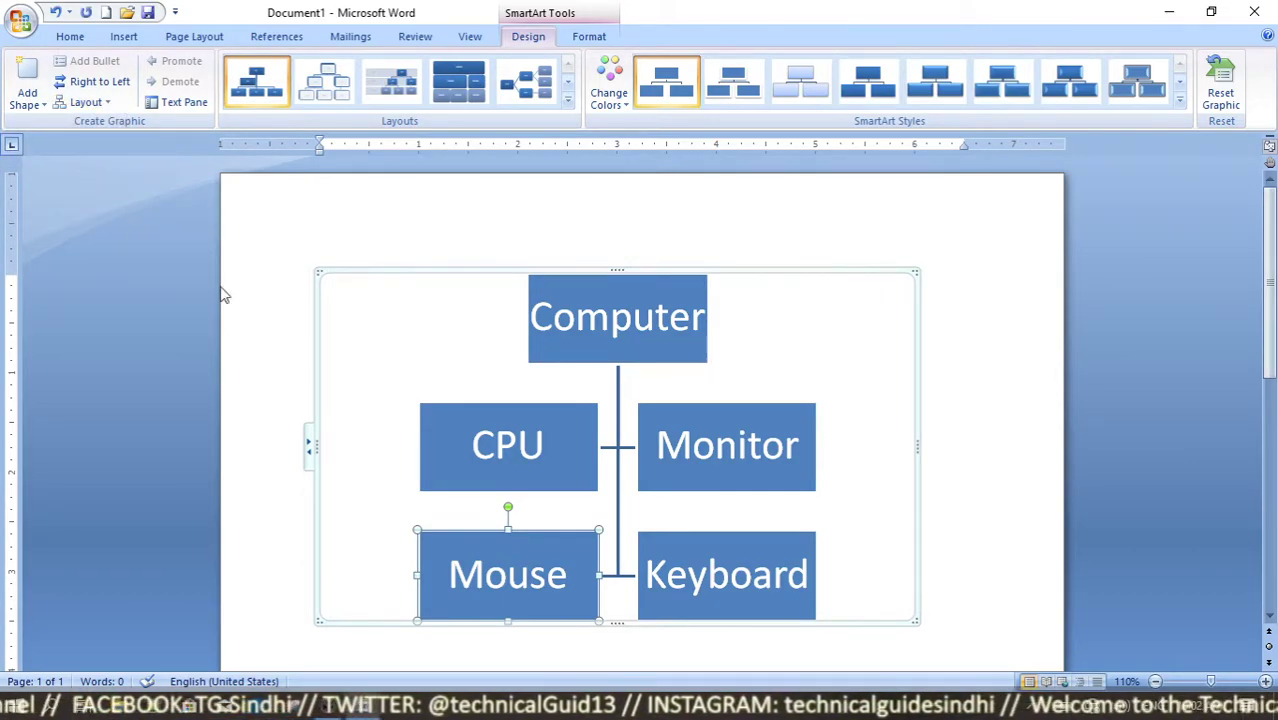
pyautogui.moveTo(730, 306)
pyautogui.mouseDown()
pyautogui.moveTo(742, 392)
pyautogui.moveTo(543, 630)
pyautogui.mouseUp()
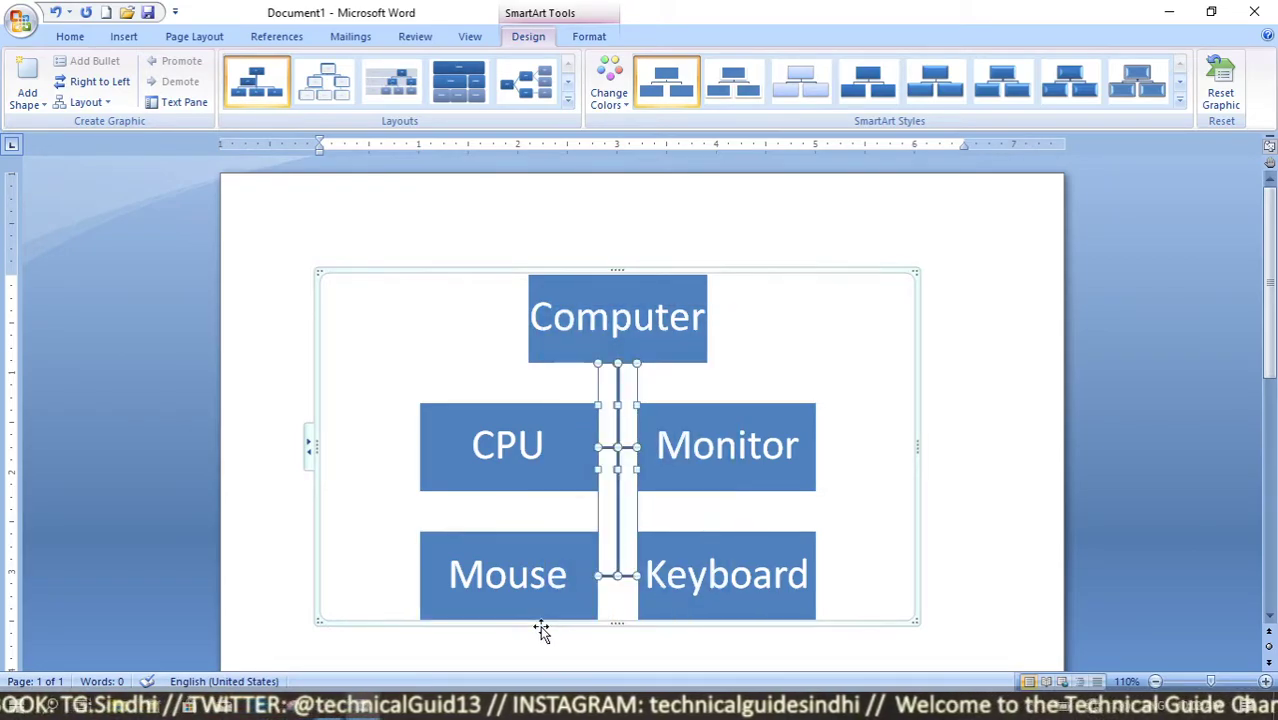
pyautogui.click(105, 104)
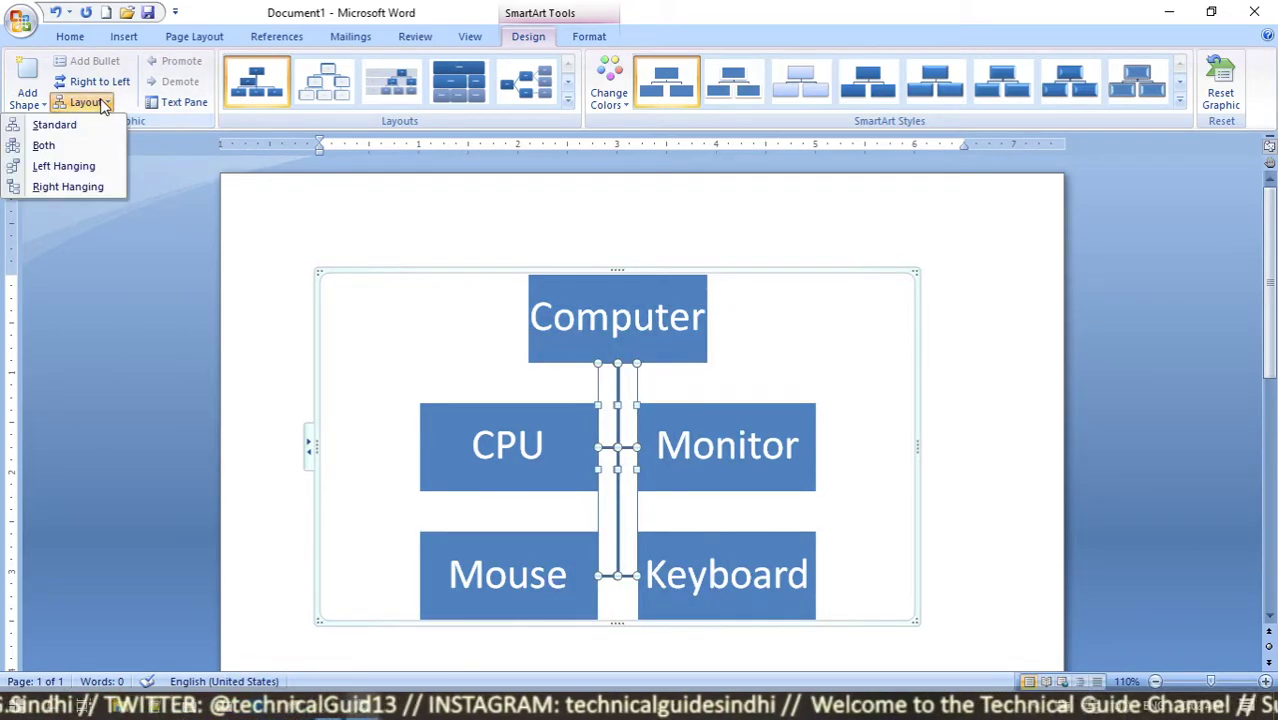
pyautogui.click(70, 170)
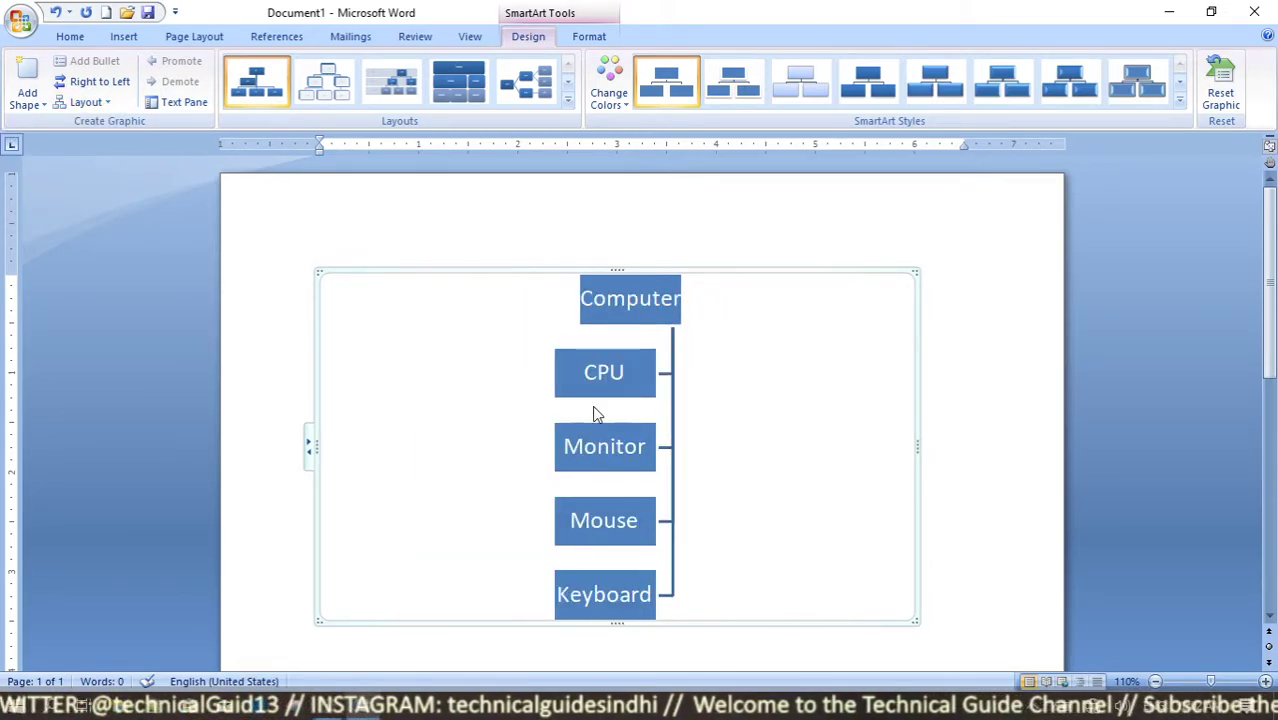
pyautogui.moveTo(696, 298)
pyautogui.mouseDown()
pyautogui.moveTo(658, 620)
pyautogui.moveTo(626, 647)
pyautogui.mouseUp()
pyautogui.click(94, 104)
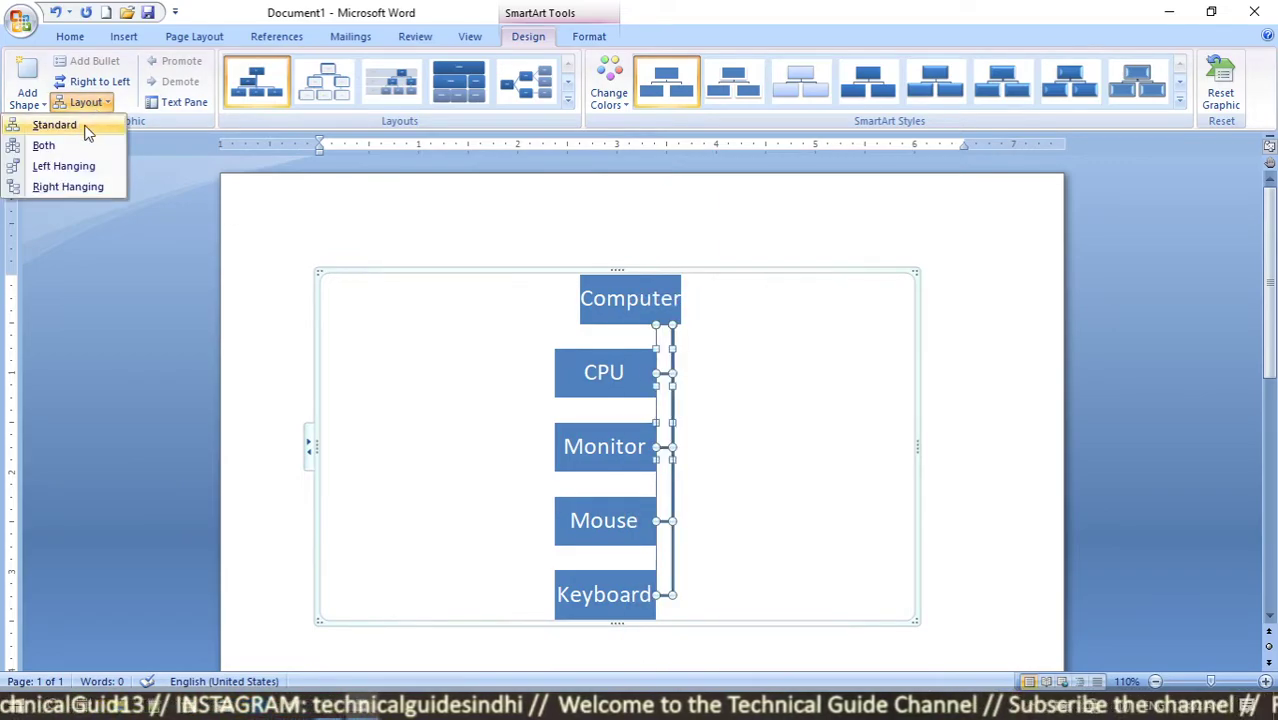
pyautogui.click(84, 126)
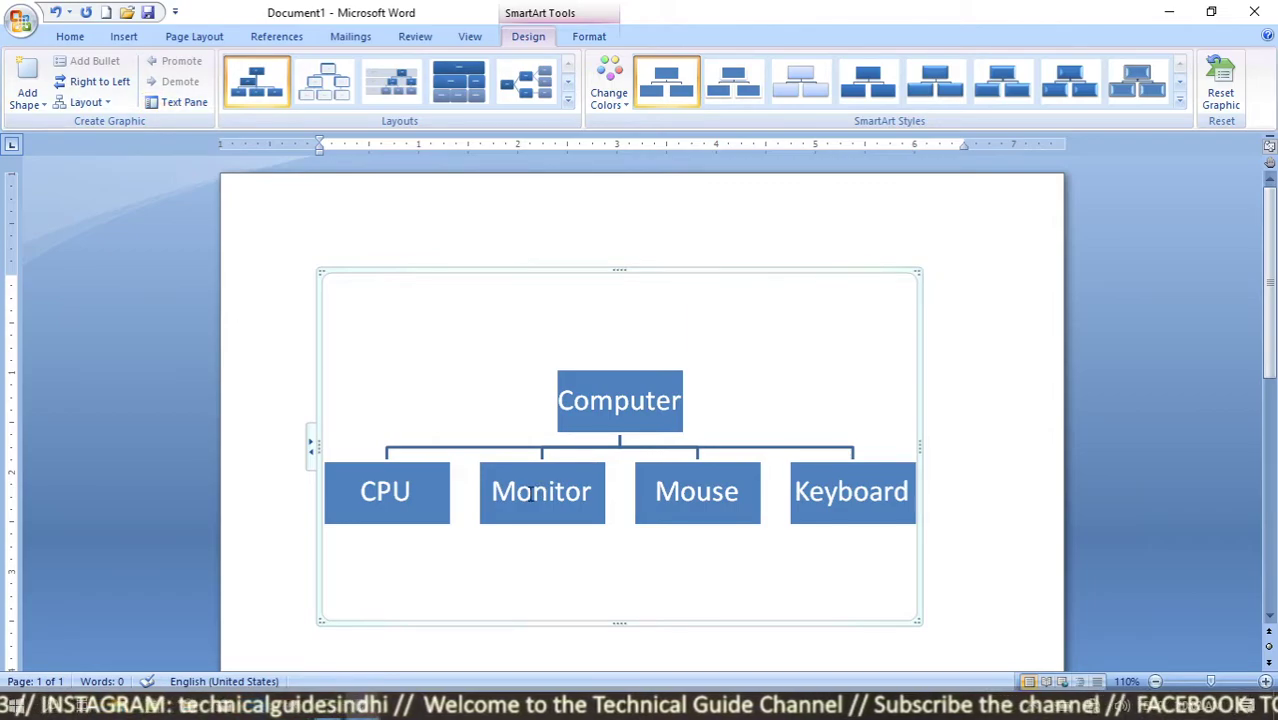
# Step: Flip the chart Right to Left, then demote and re-promote the Monitor box
pyautogui.click(394, 507)
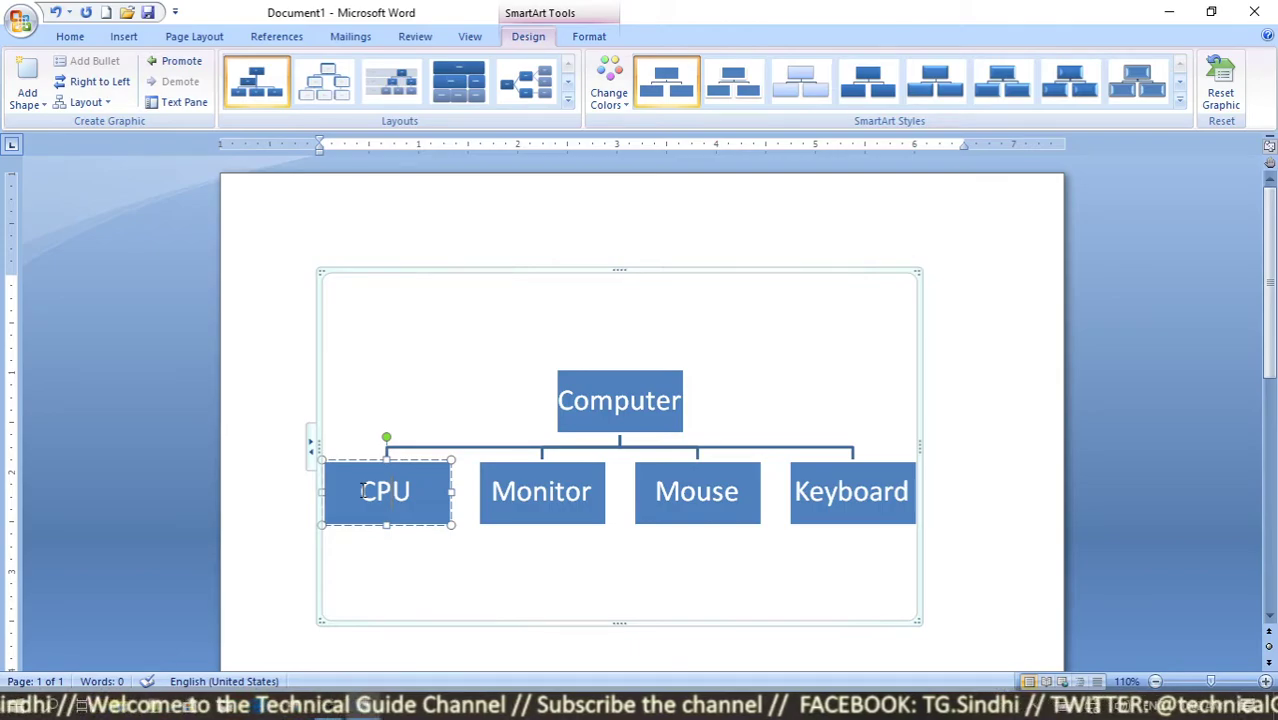
pyautogui.click(101, 88)
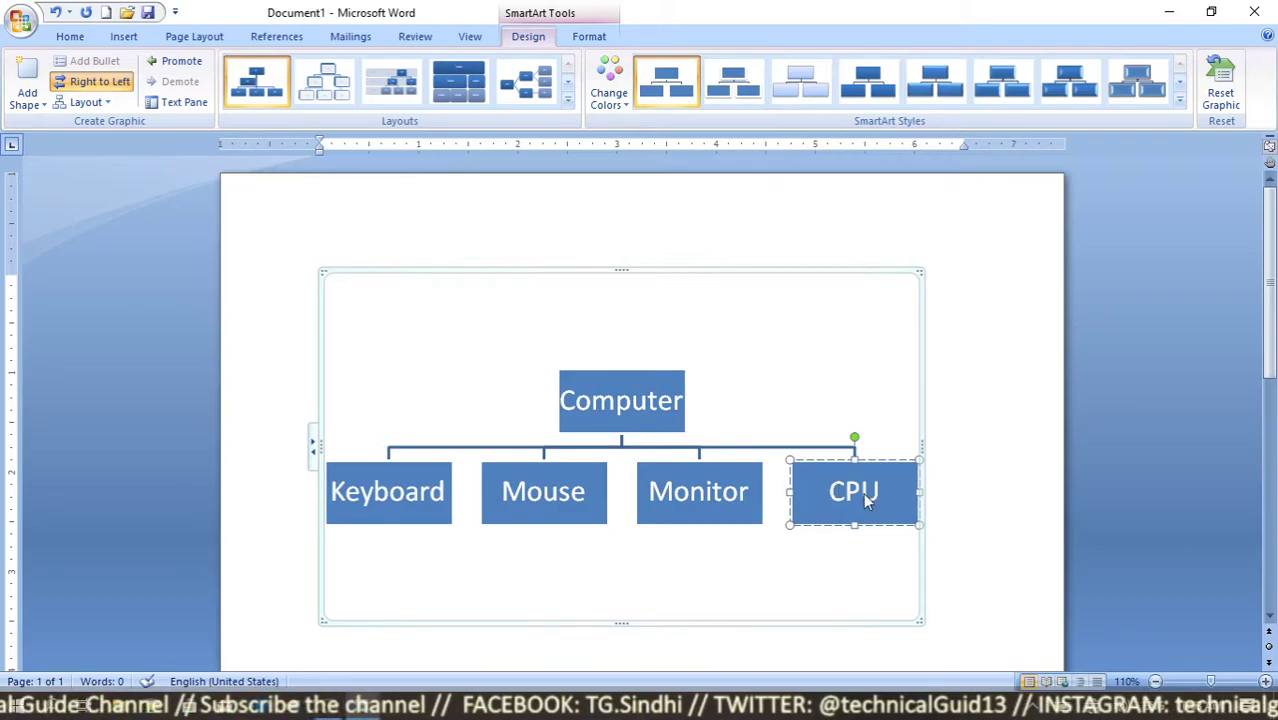
pyautogui.click(711, 499)
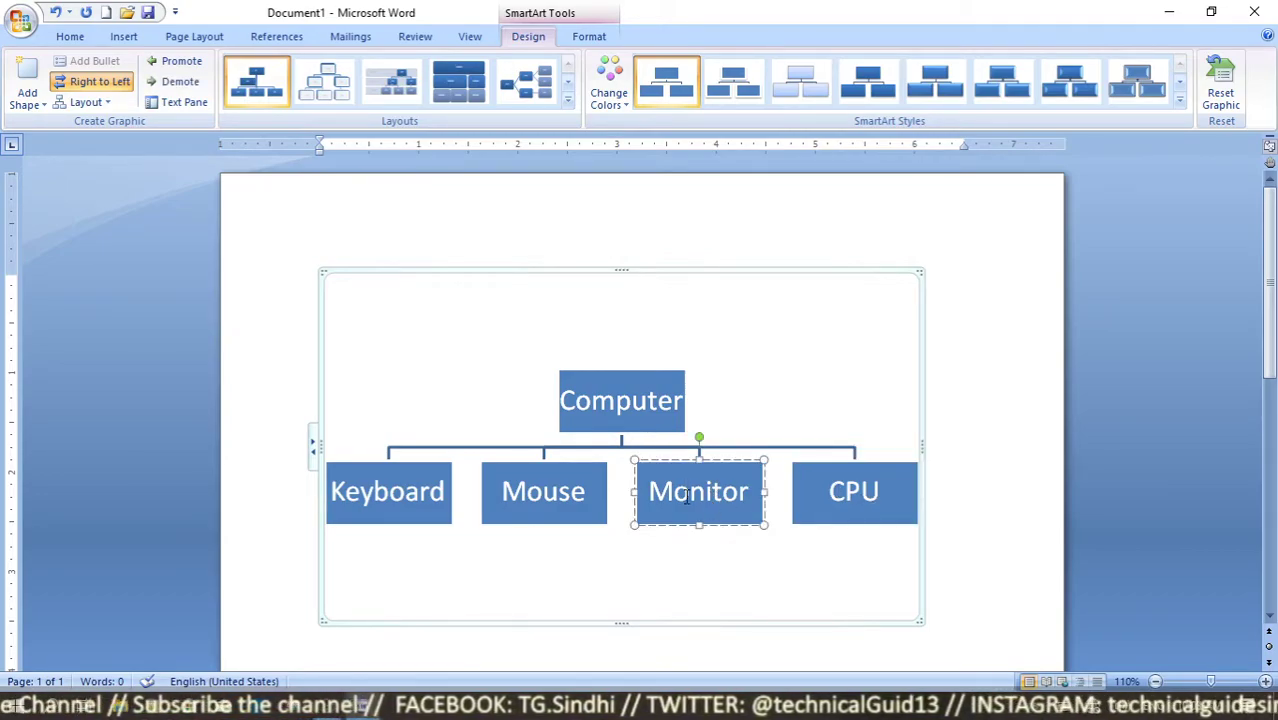
pyautogui.click(181, 88)
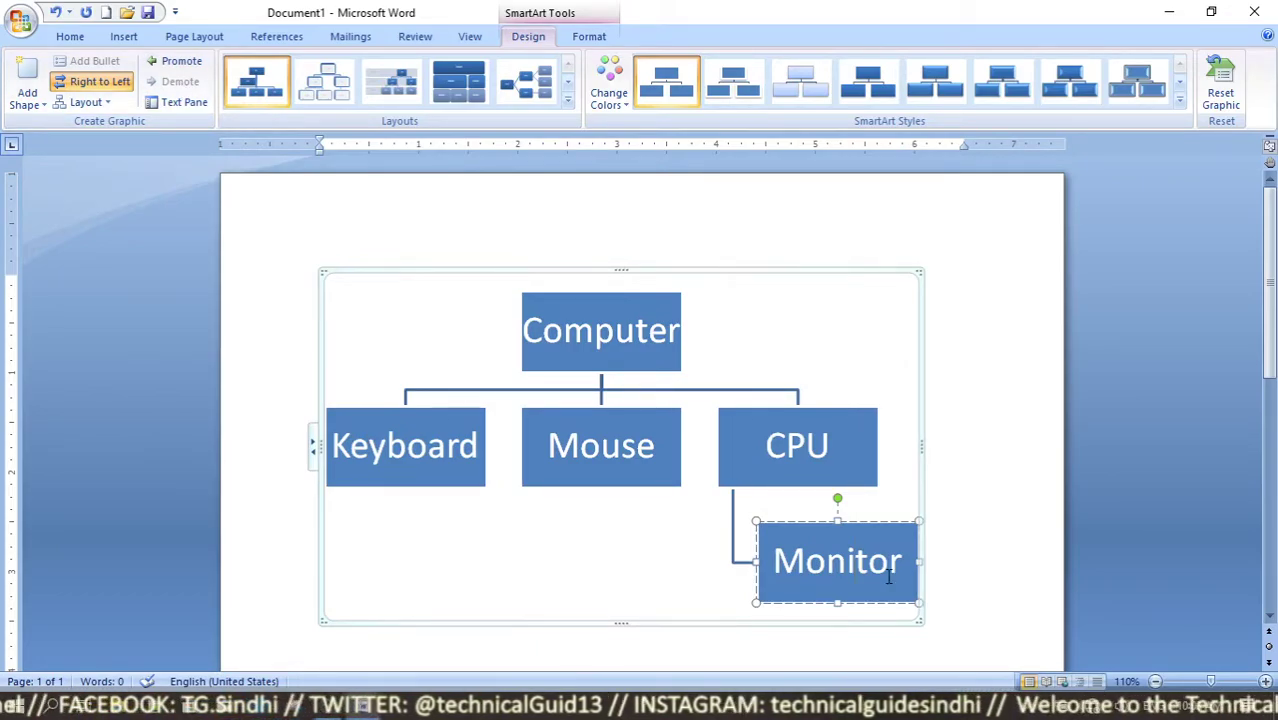
pyautogui.click(179, 63)
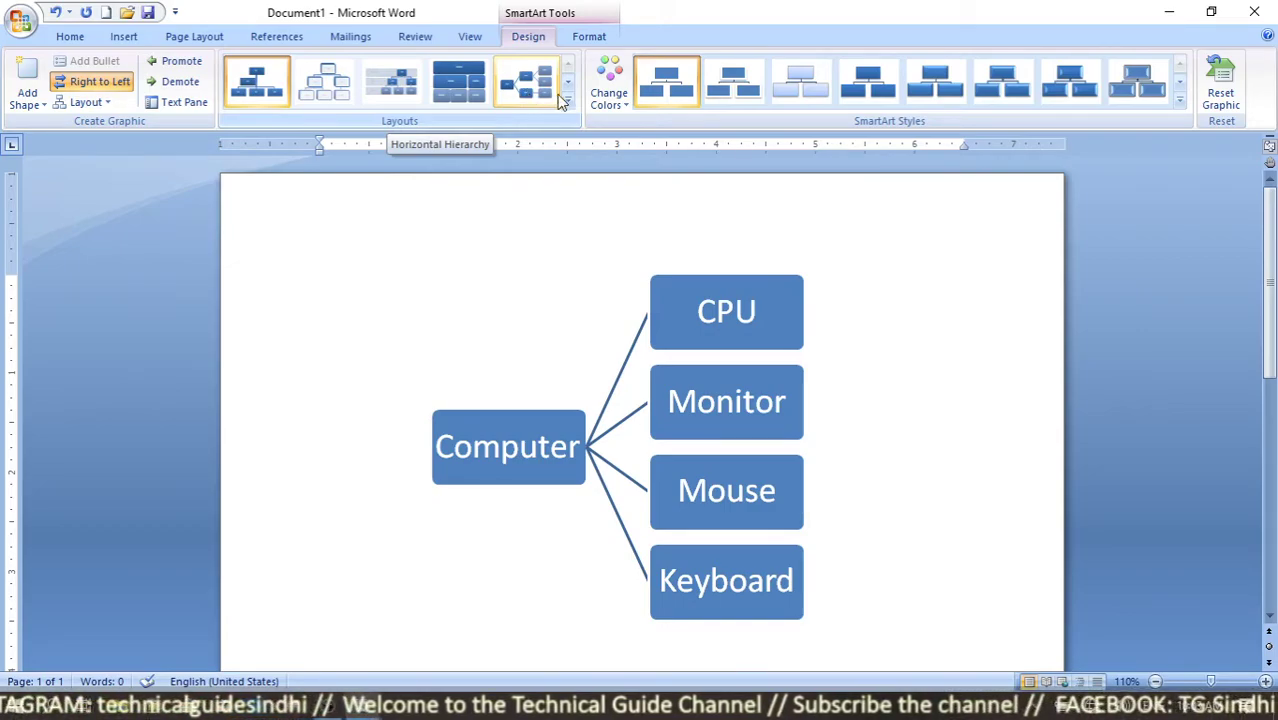
# Step: Apply Colorful Range Accent 4 to 5 colors and a beveled 3D SmartArt style
pyautogui.click(612, 107)
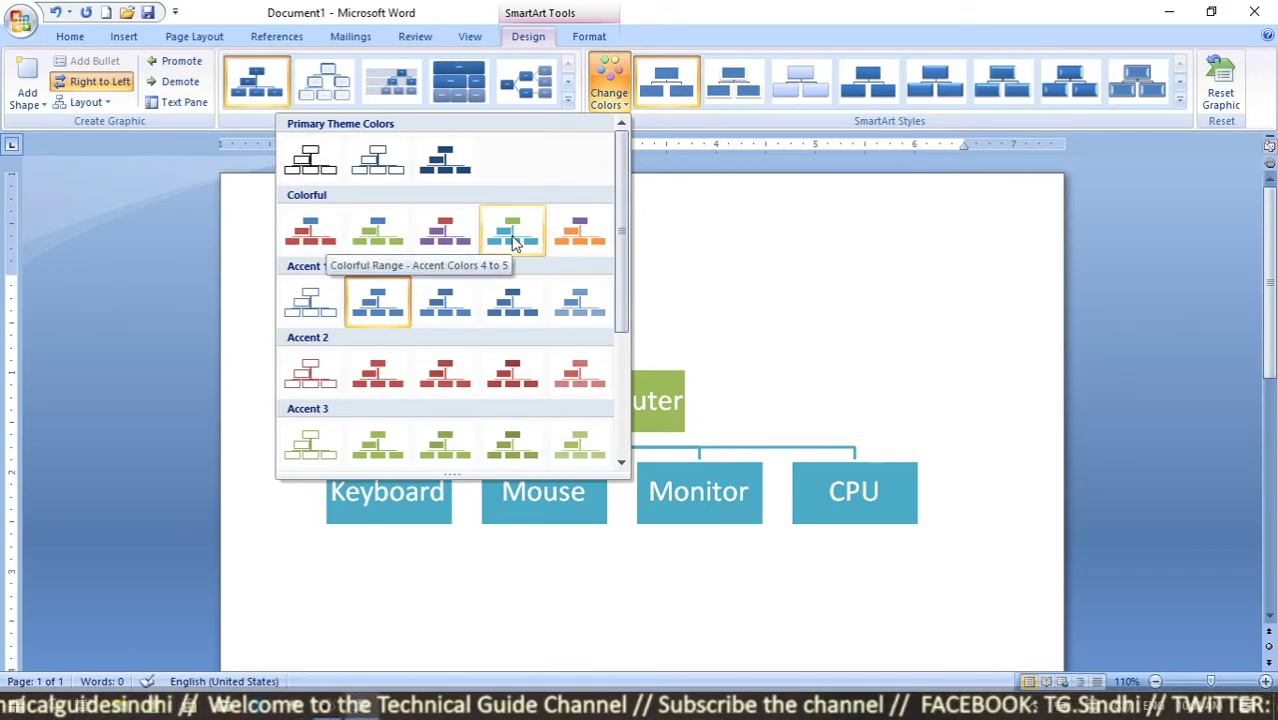
pyautogui.scroll(-3, 512, 250)
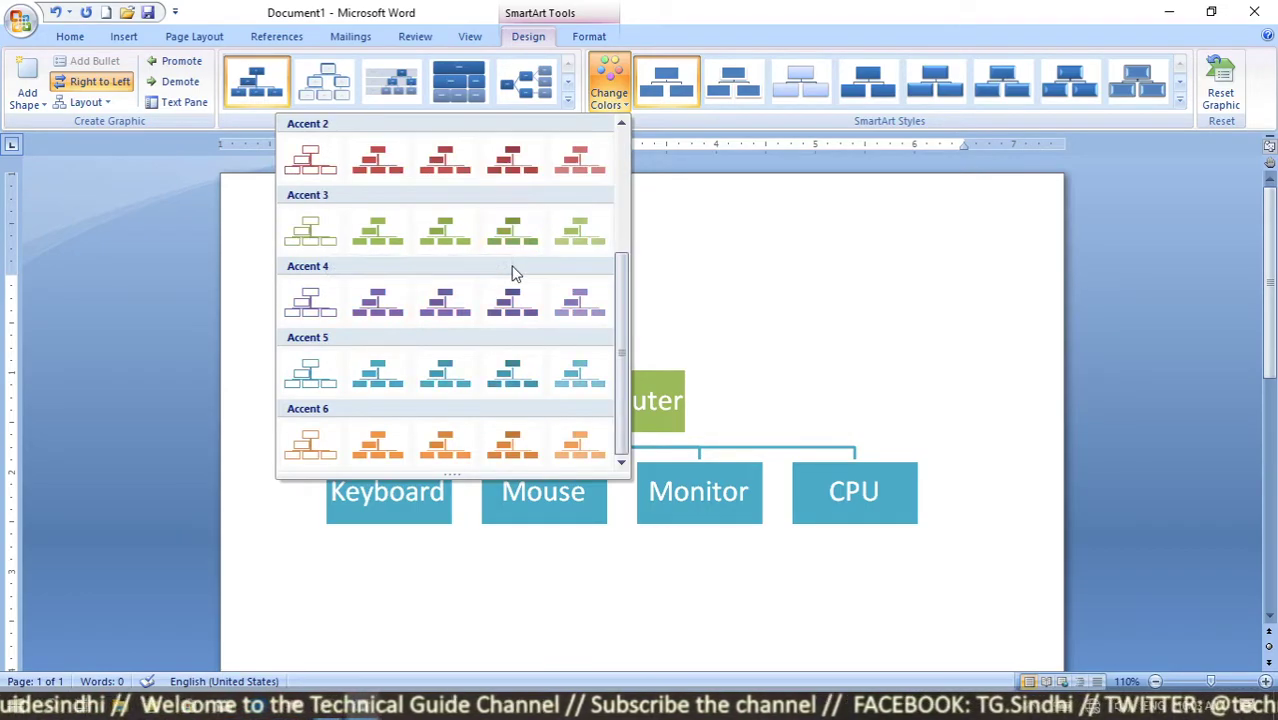
pyautogui.scroll(3, 512, 272)
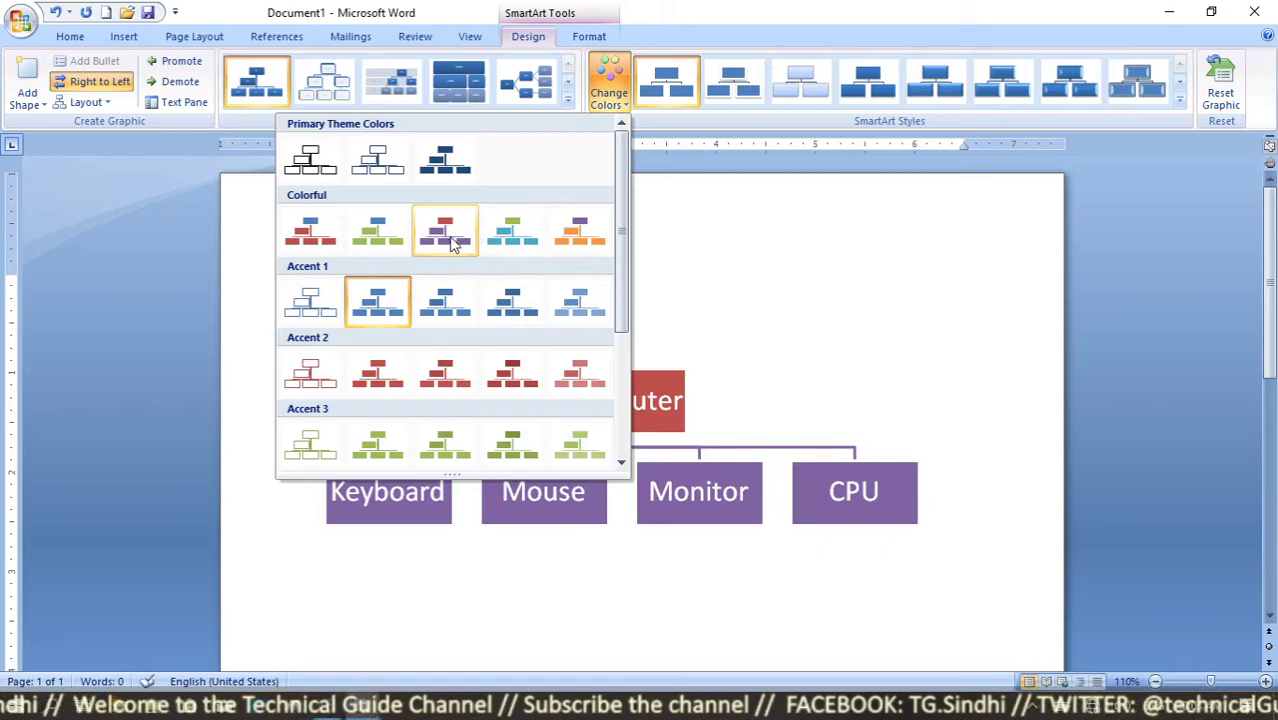
pyautogui.click(487, 250)
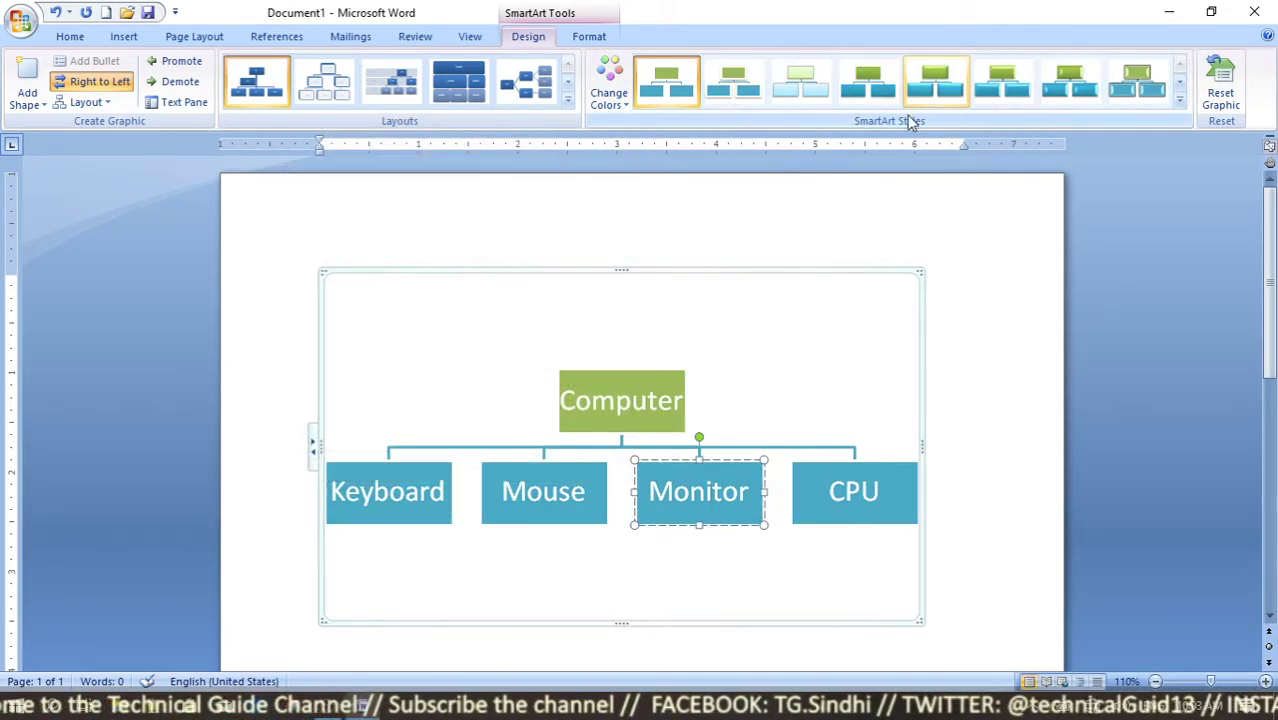
pyautogui.click(870, 95)
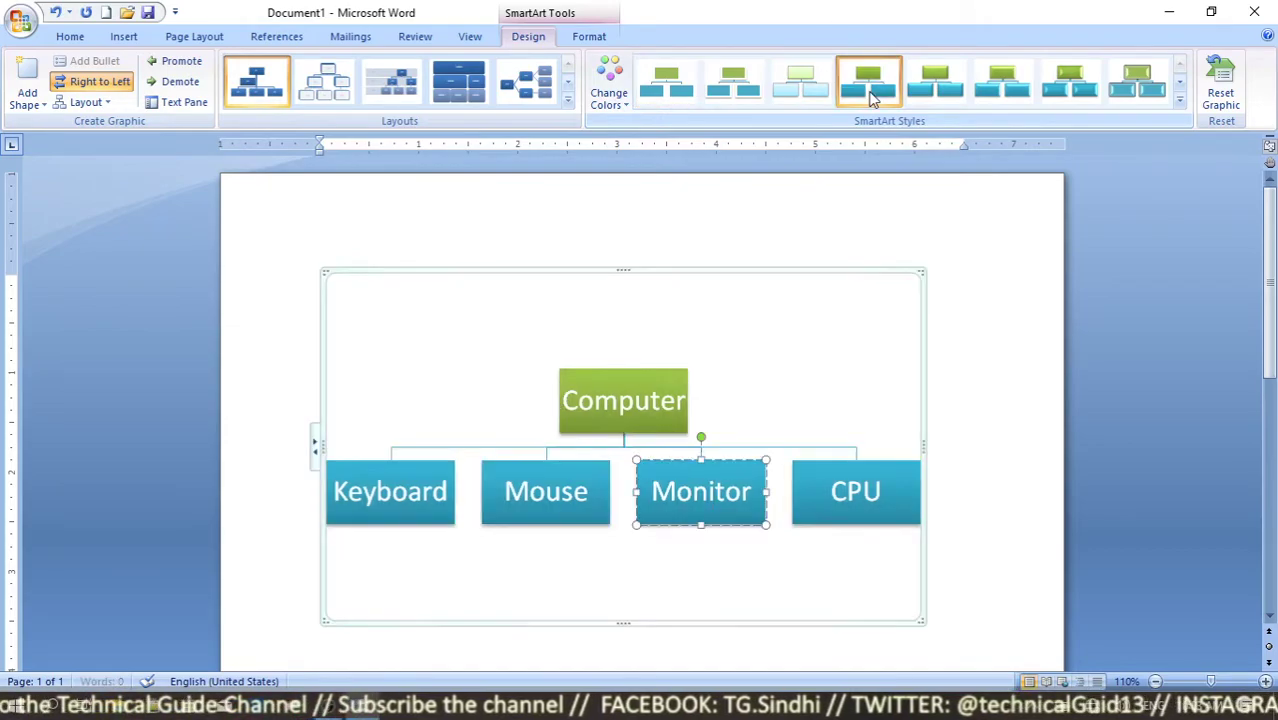
pyautogui.click(953, 92)
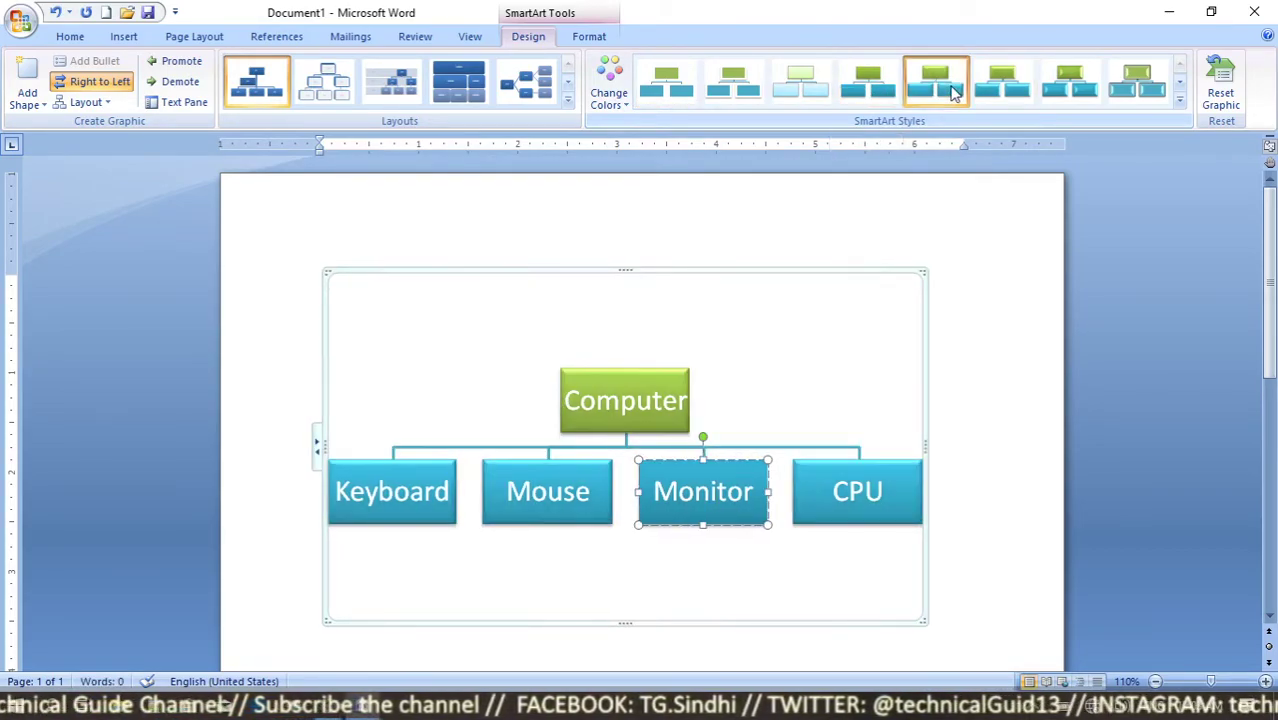
# Step: Give the Mouse box a pale orange shape style
pyautogui.click(585, 38)
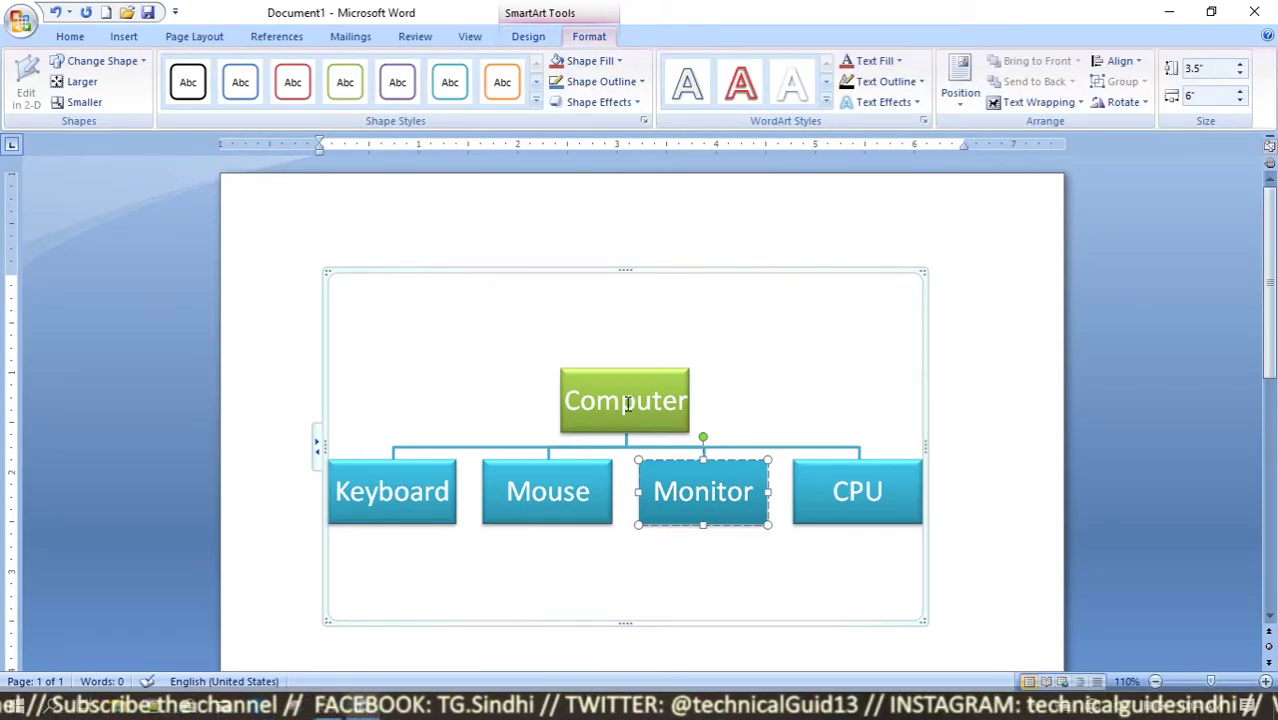
pyautogui.click(582, 503)
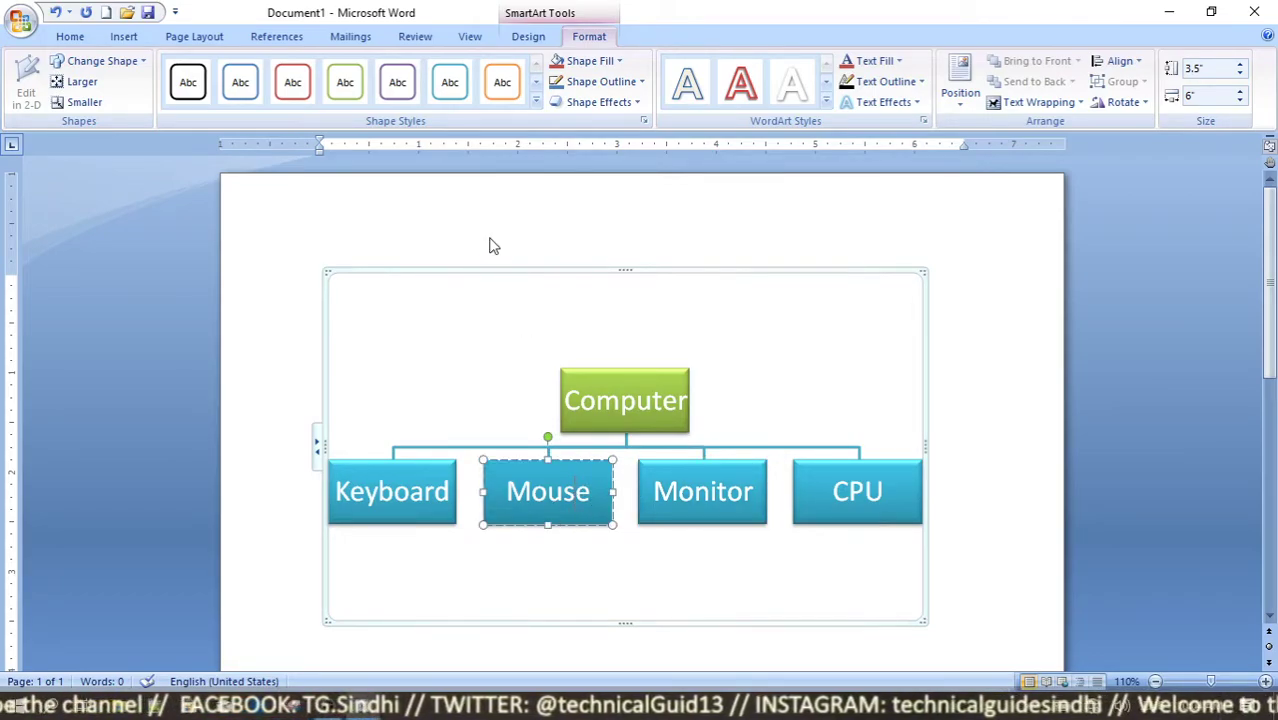
pyautogui.click(495, 88)
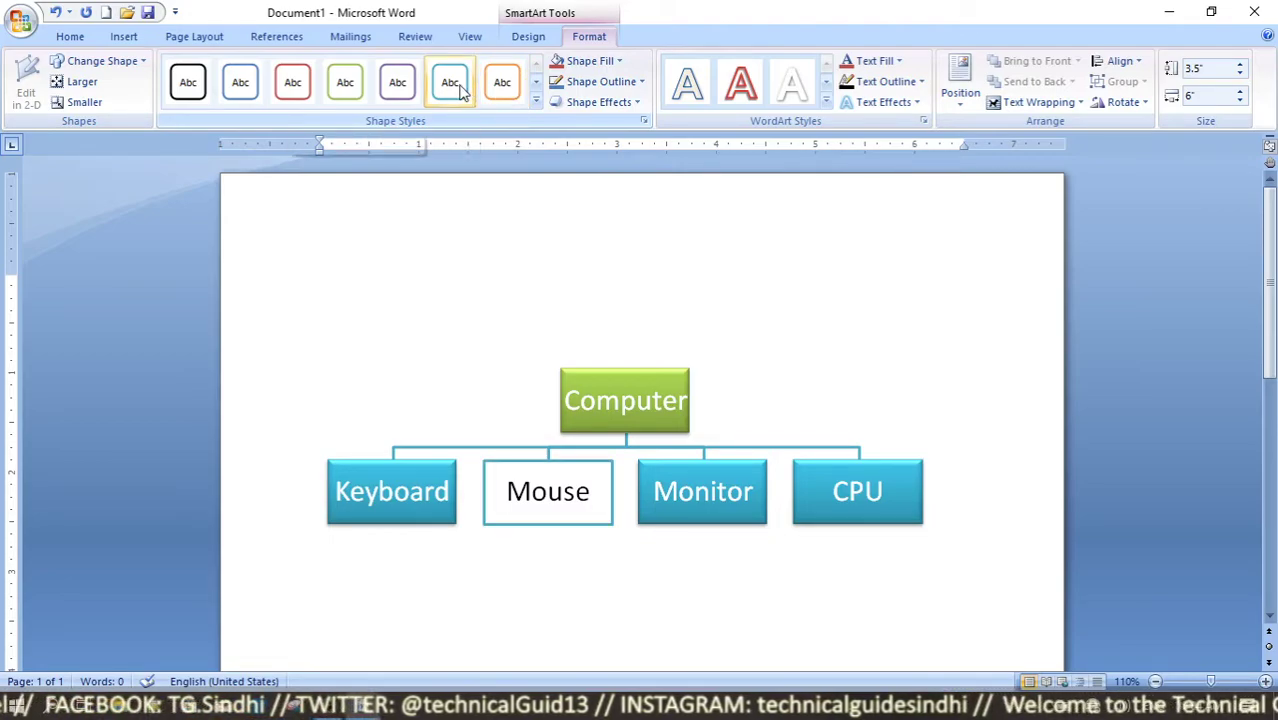
pyautogui.click(535, 101)
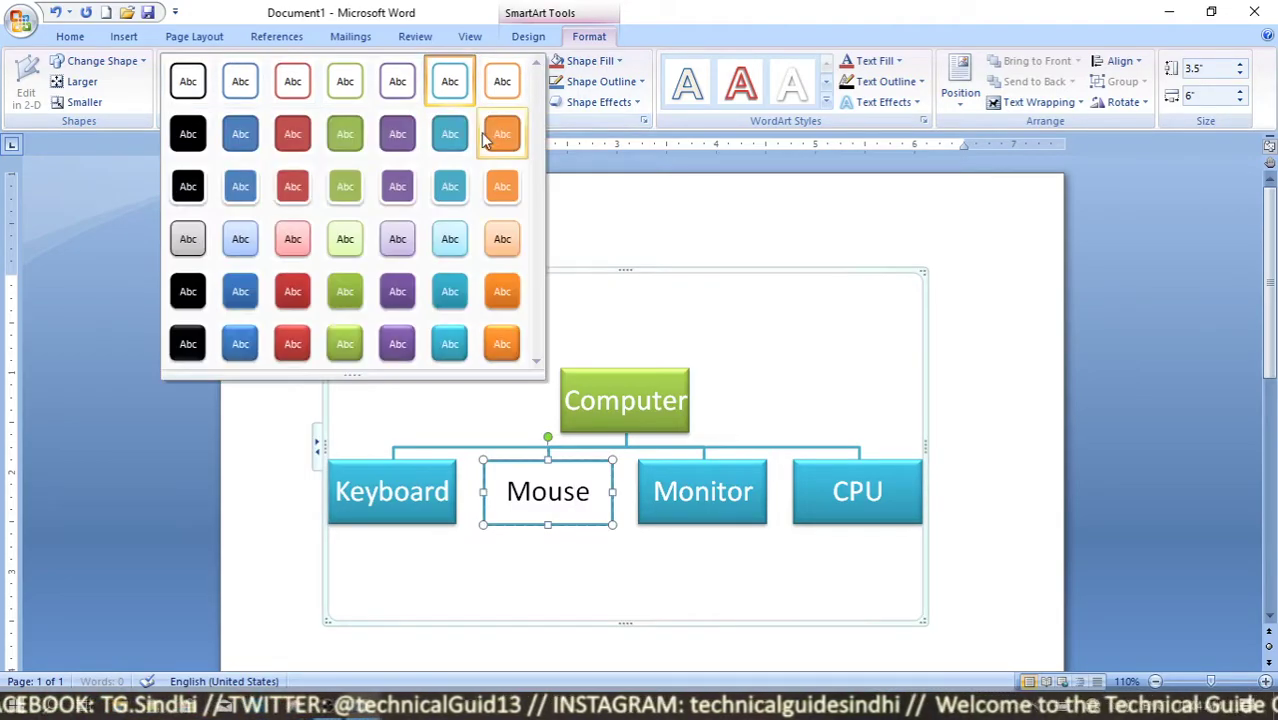
pyautogui.click(445, 248)
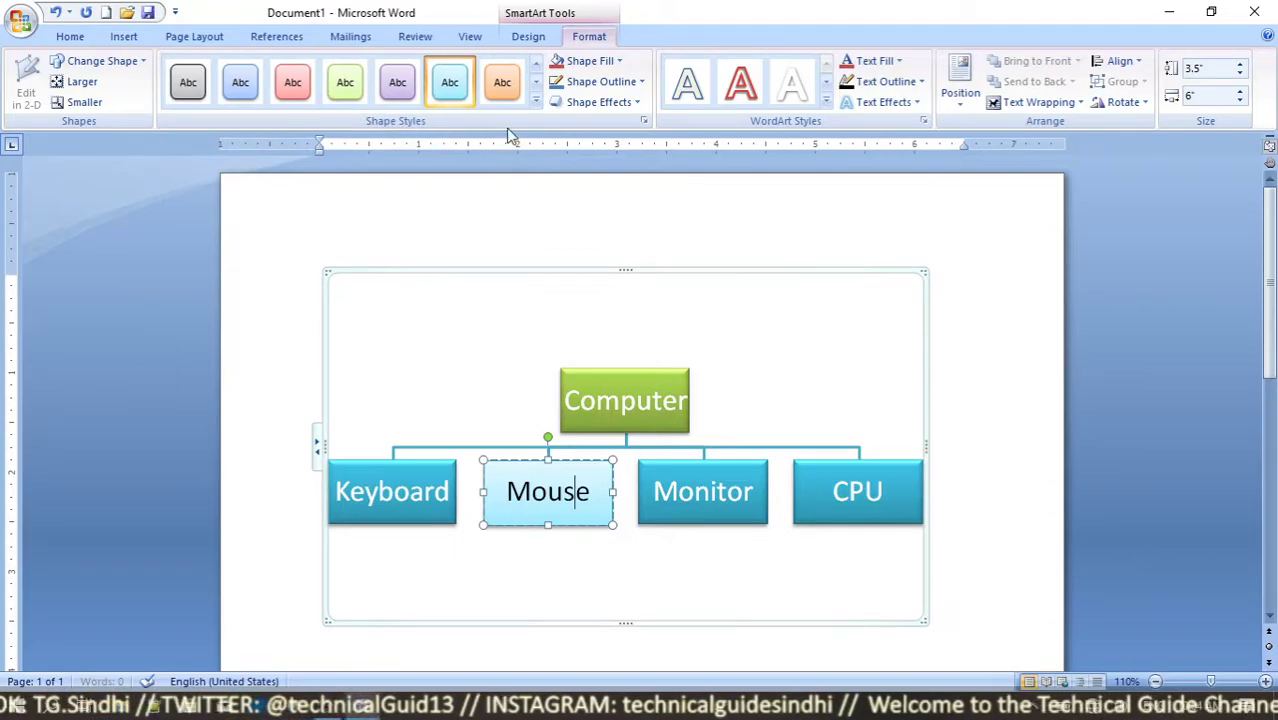
pyautogui.click(500, 84)
# Step: Give the Monitor box a red shape style
pyautogui.click(706, 472)
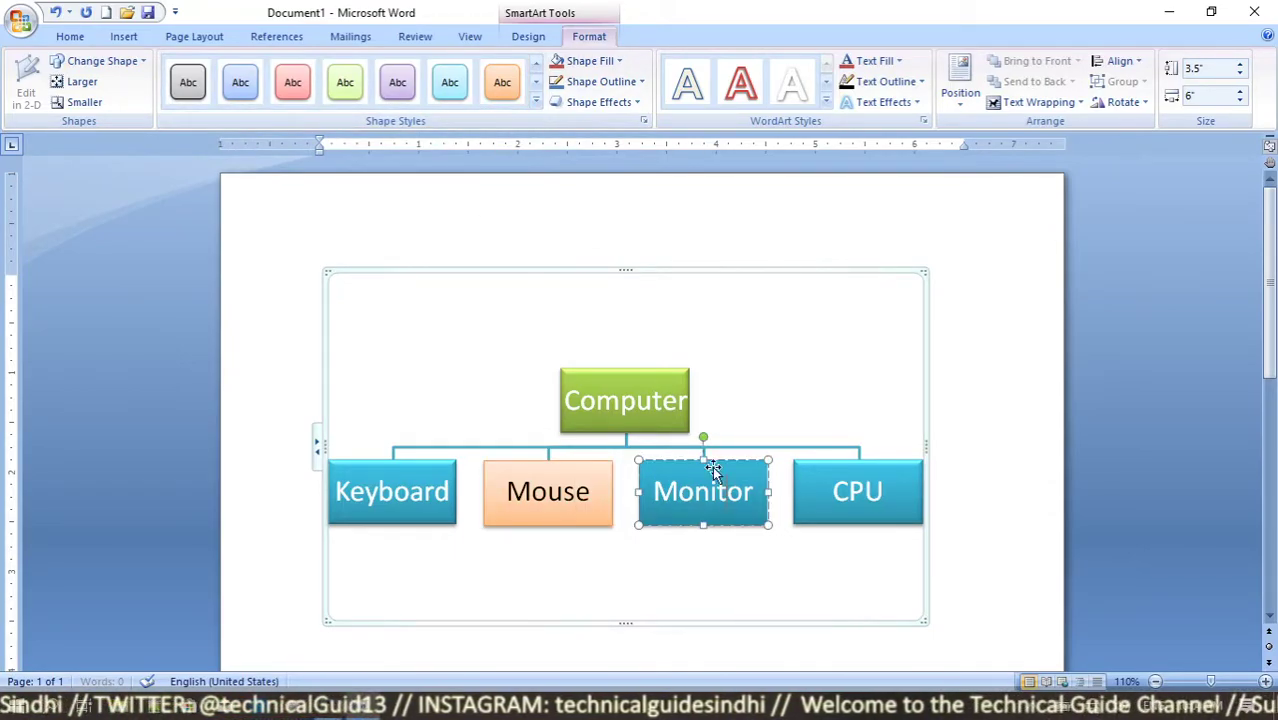
pyautogui.click(535, 104)
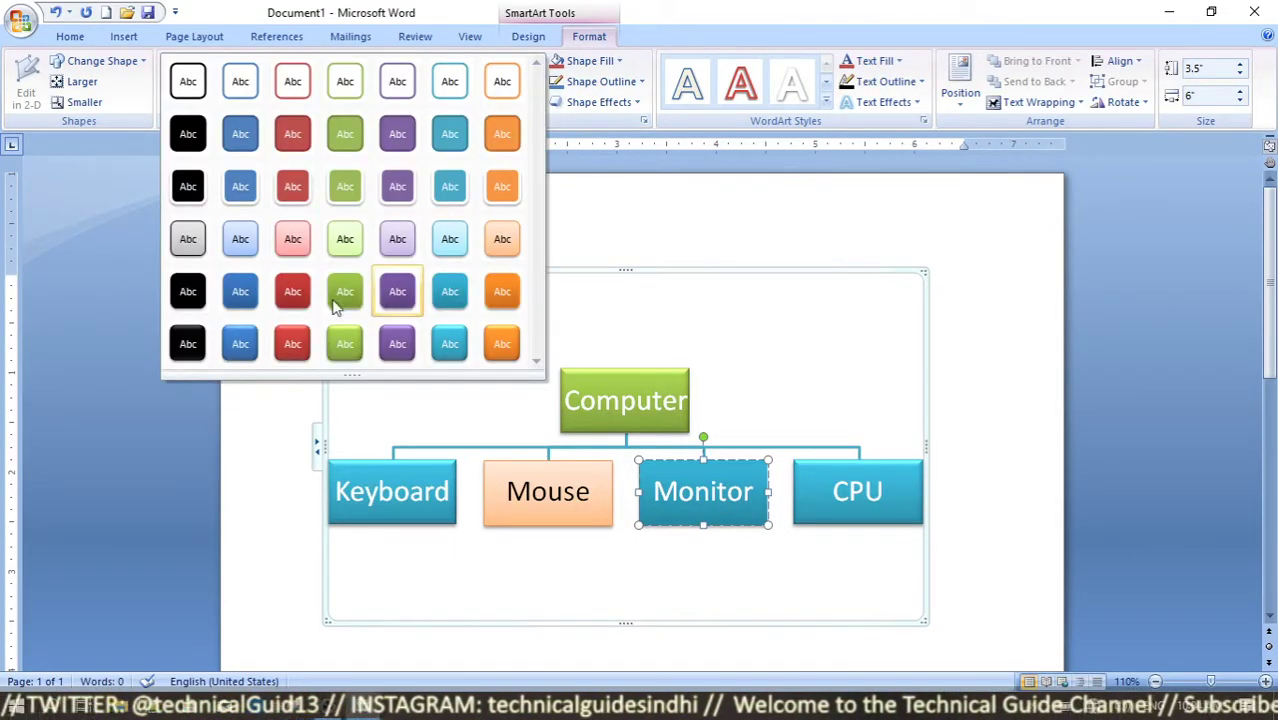
pyautogui.click(293, 291)
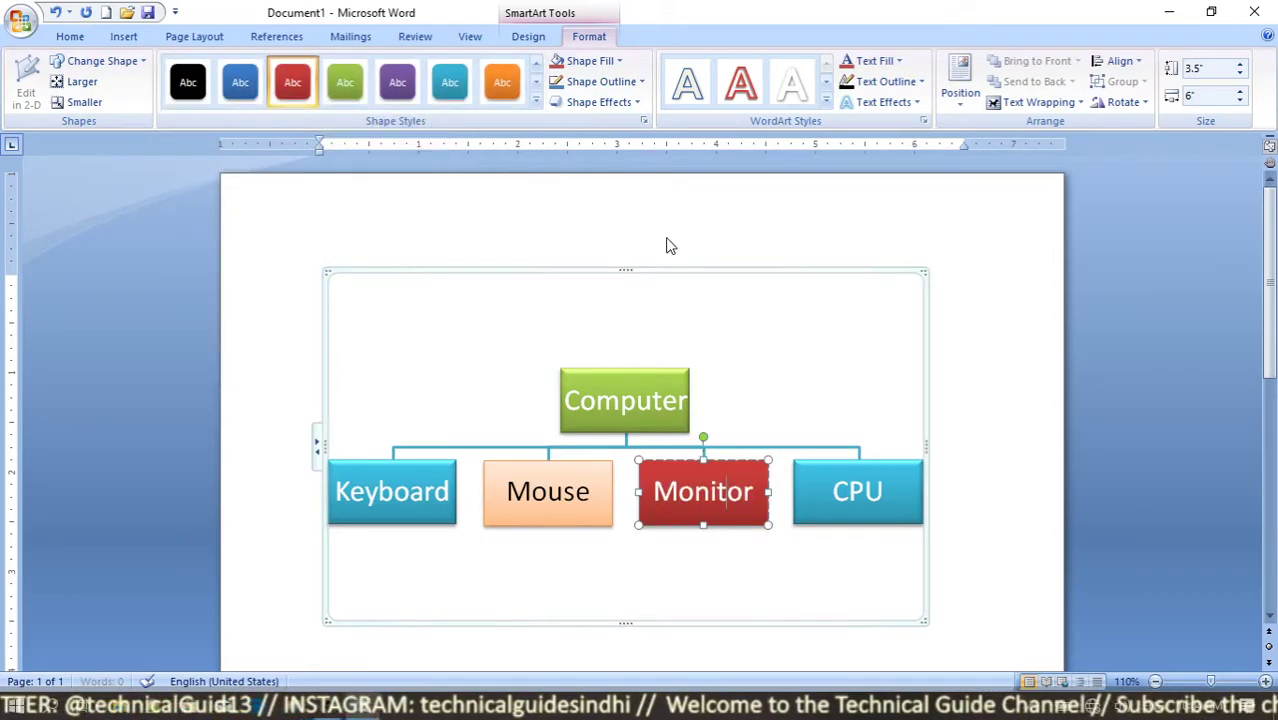
# Step: Fill Monitor green; outline CPU in dark grey and Monitor in black
pyautogui.click(594, 64)
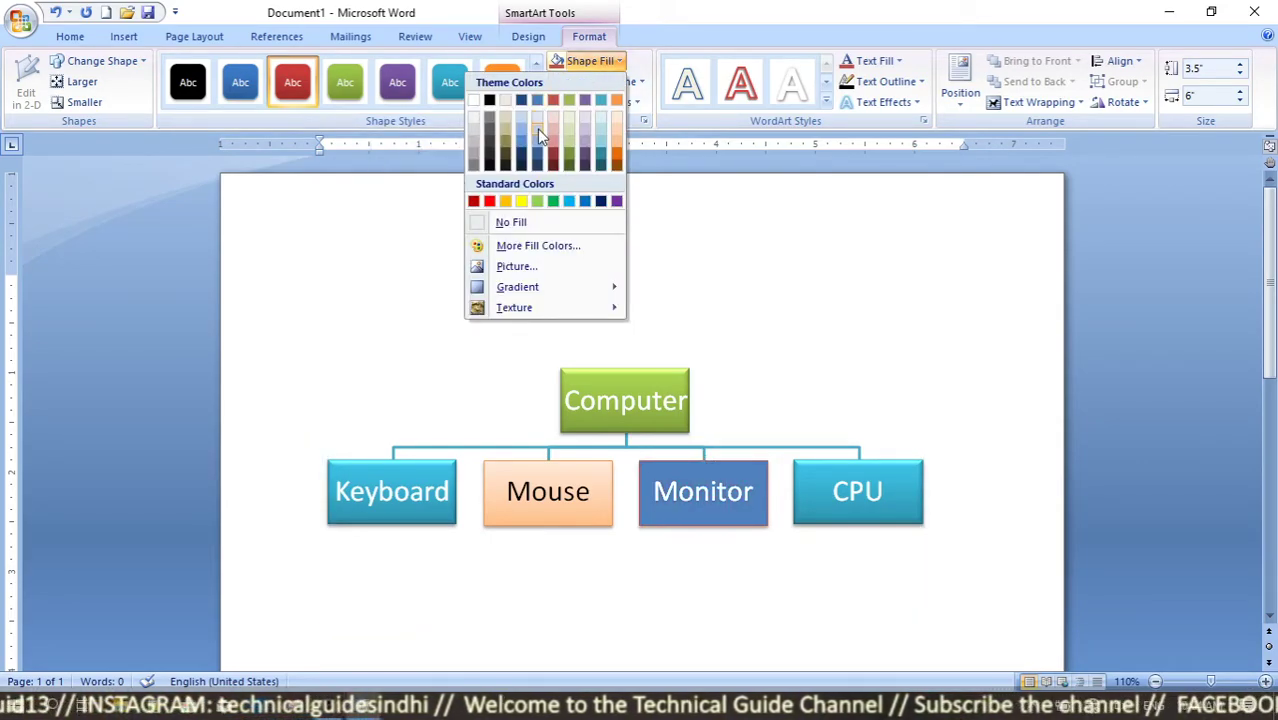
pyautogui.click(537, 201)
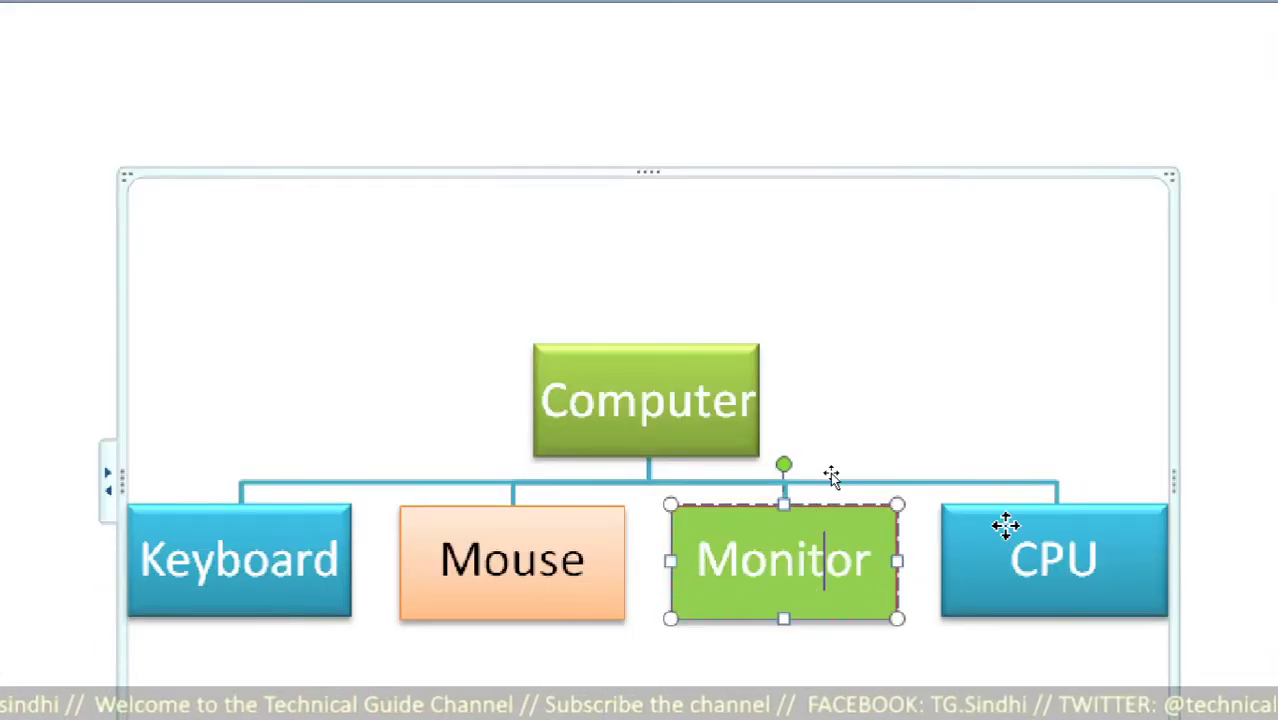
pyautogui.click(1004, 525)
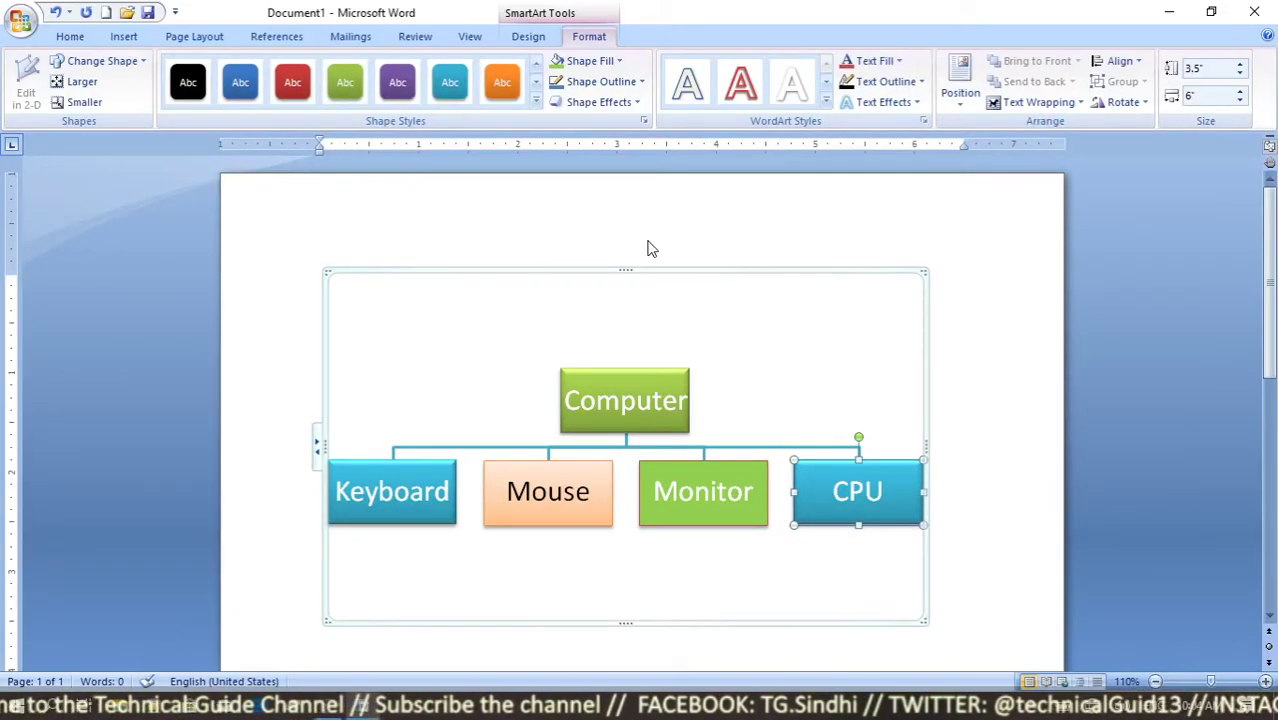
pyautogui.click(605, 82)
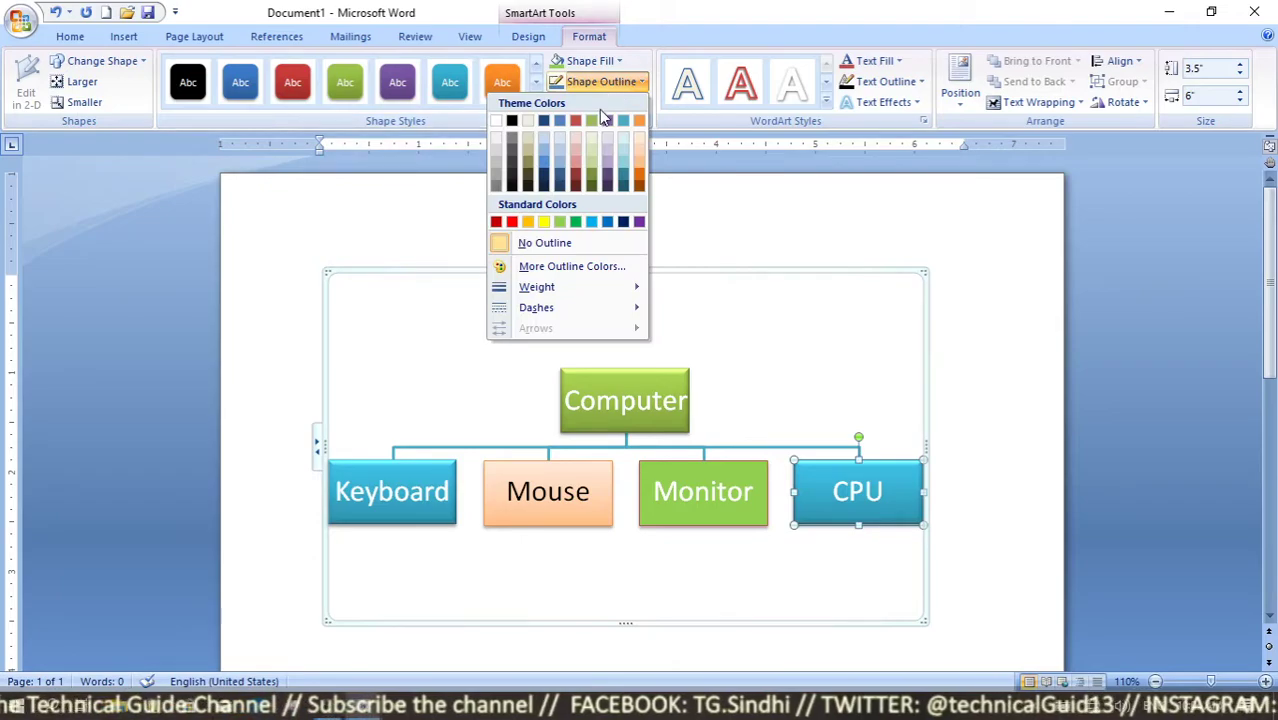
pyautogui.click(511, 177)
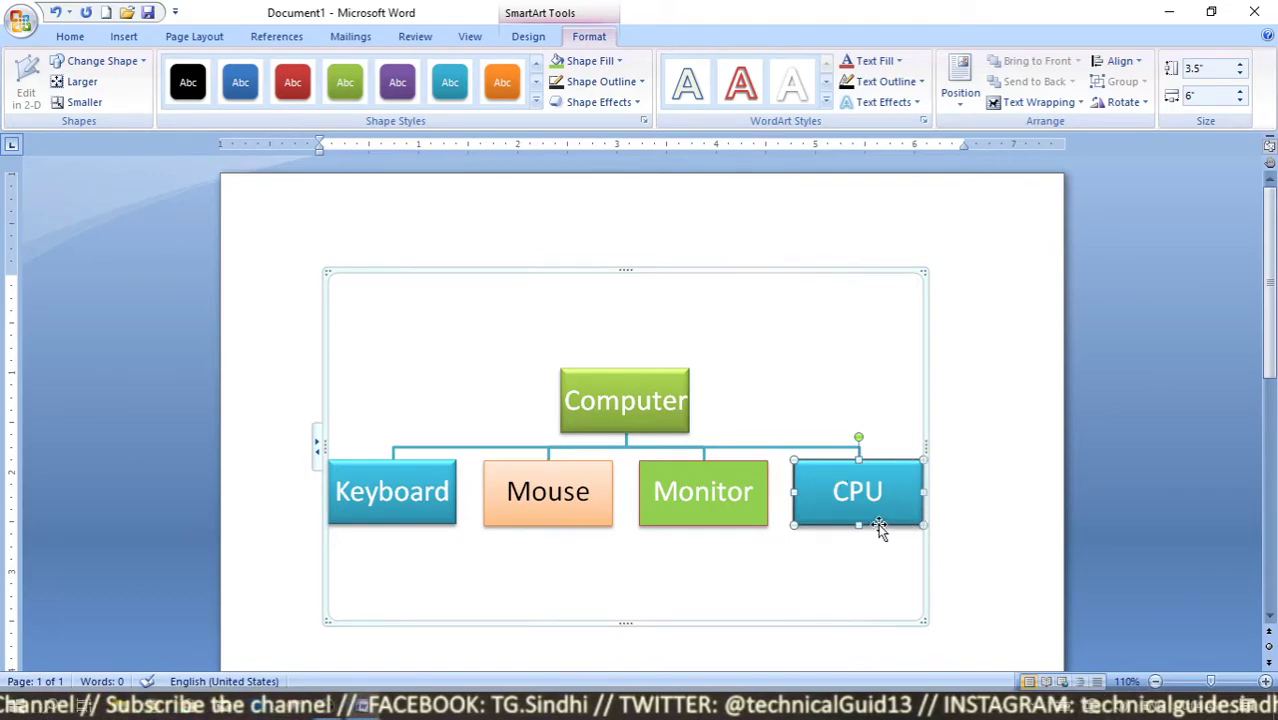
pyautogui.click(733, 495)
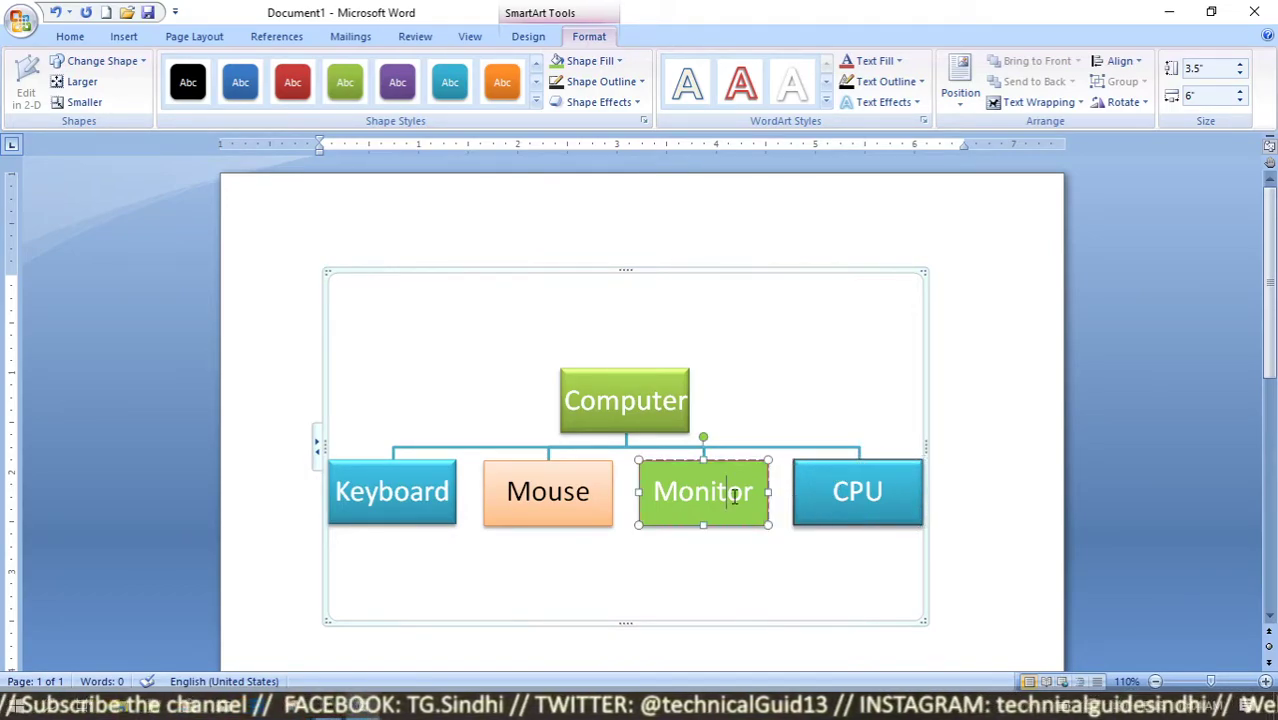
pyautogui.click(612, 84)
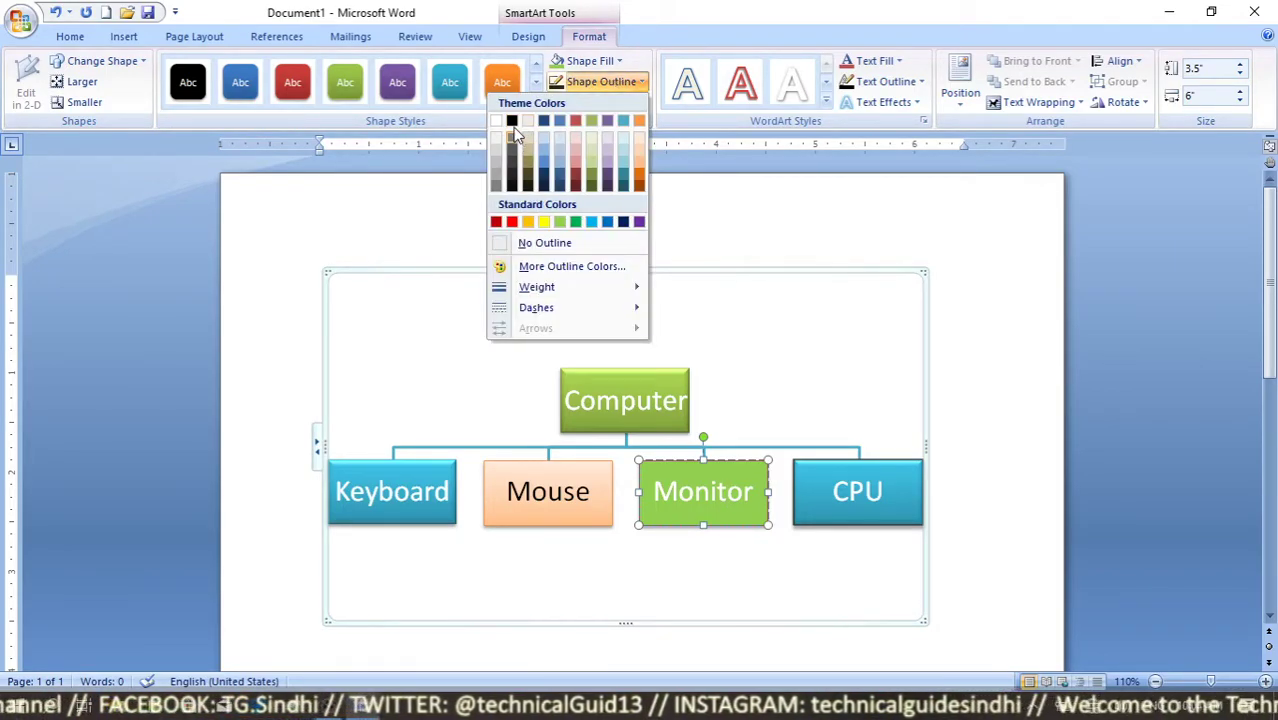
pyautogui.click(512, 136)
# Step: Browse the CPU box's shape effects without applying any, then select Monitor
pyautogui.click(837, 498)
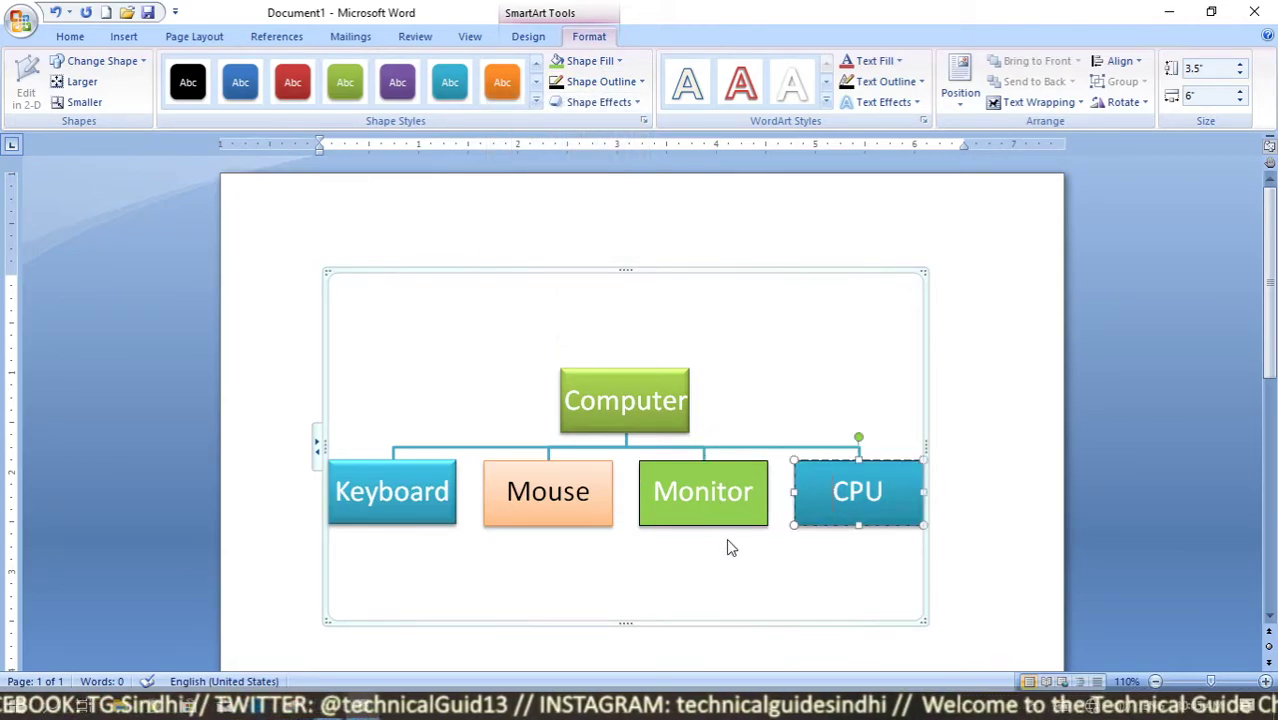
pyautogui.click(607, 105)
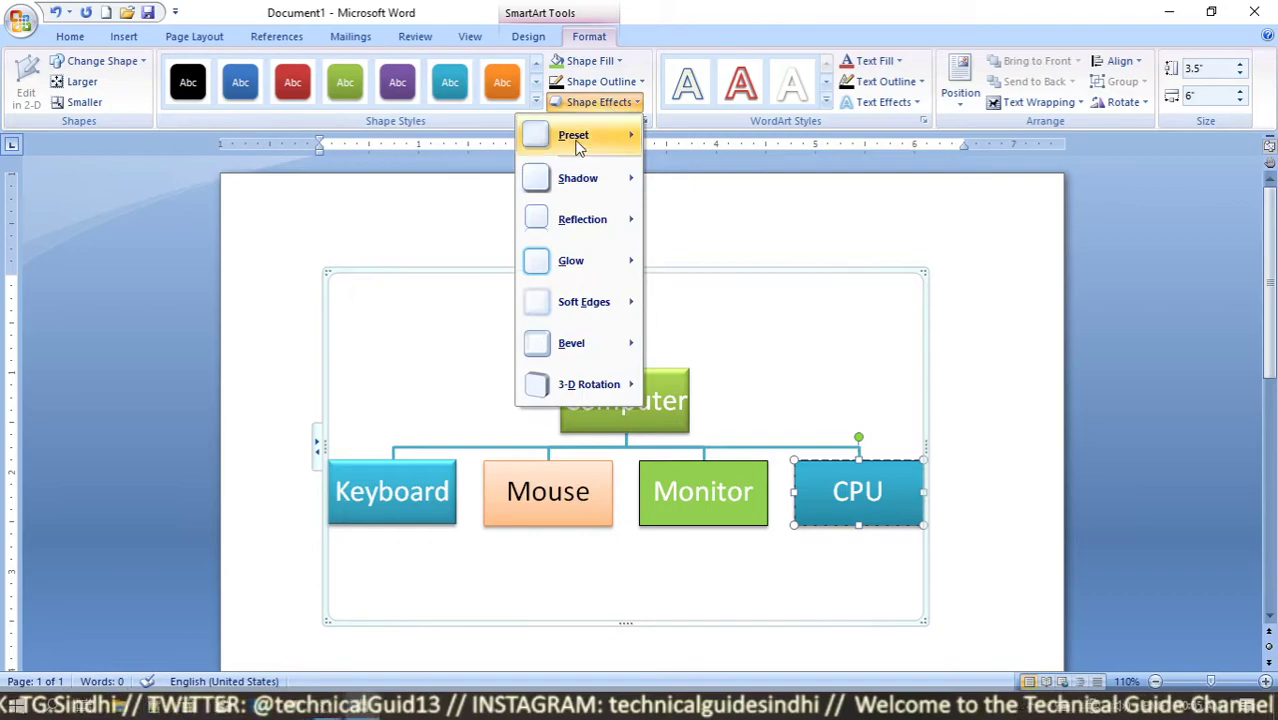
pyautogui.moveTo(574, 176)
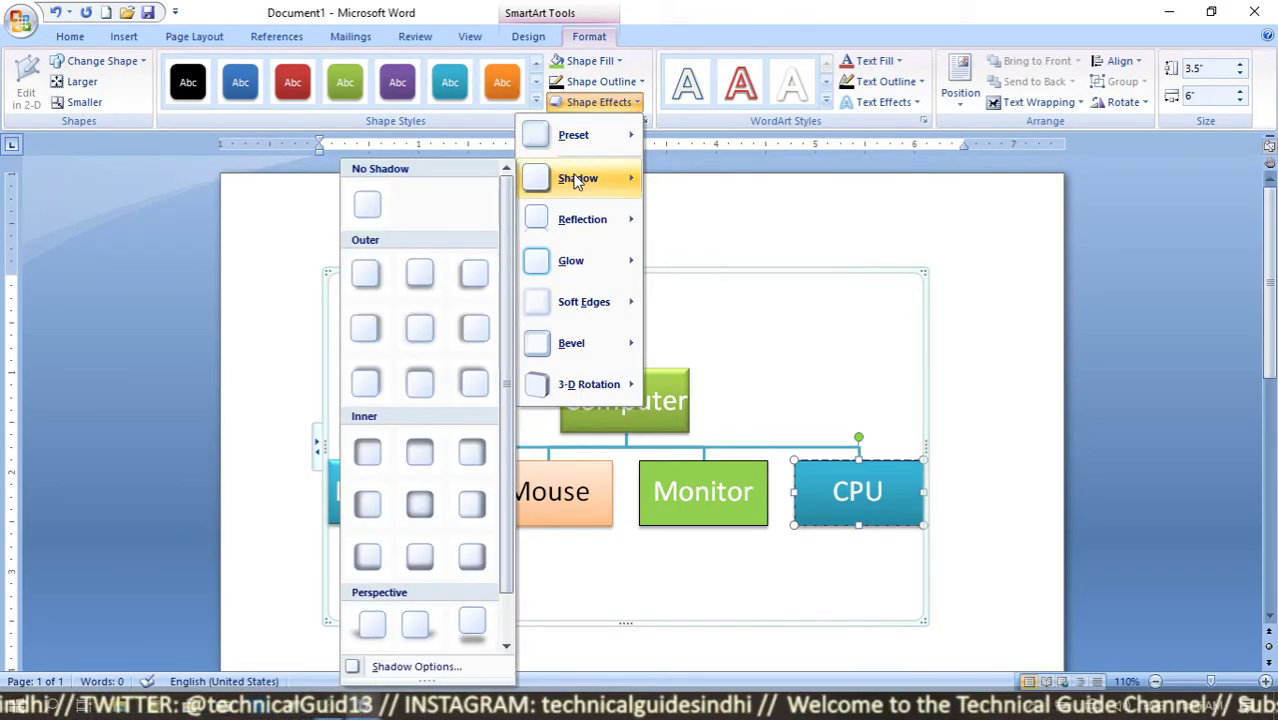
pyautogui.click(581, 103)
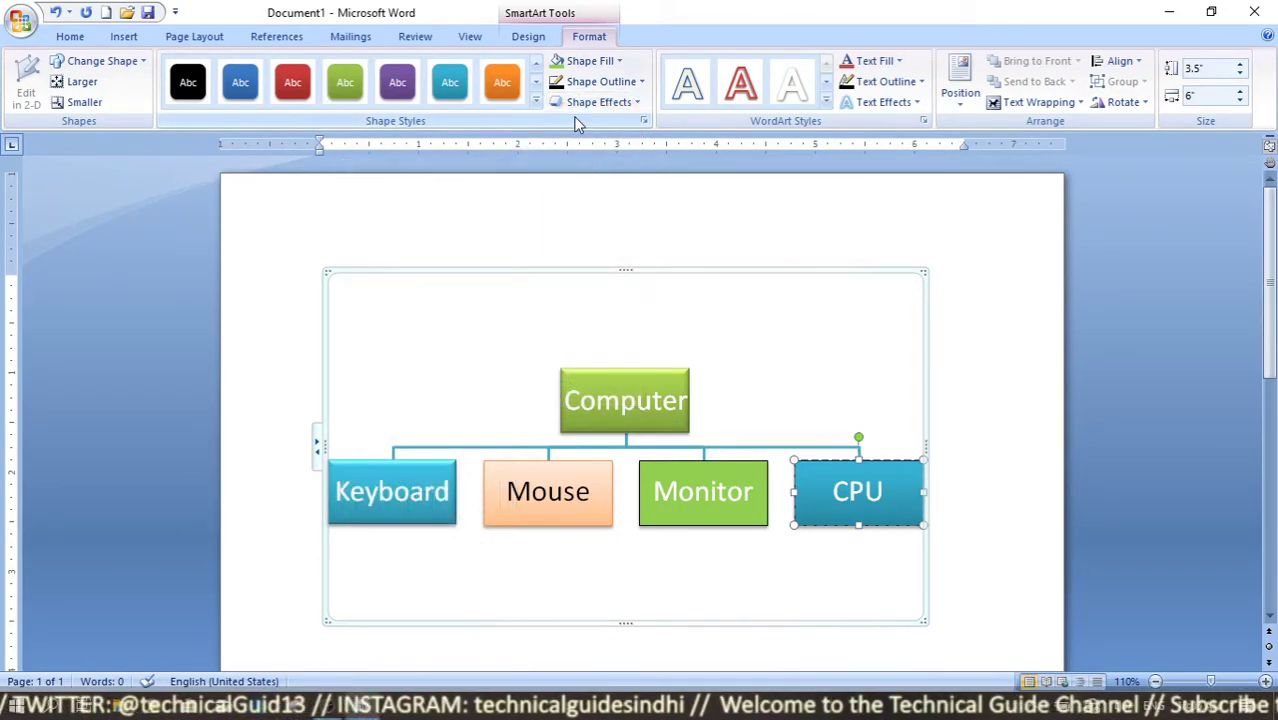
pyautogui.click(755, 490)
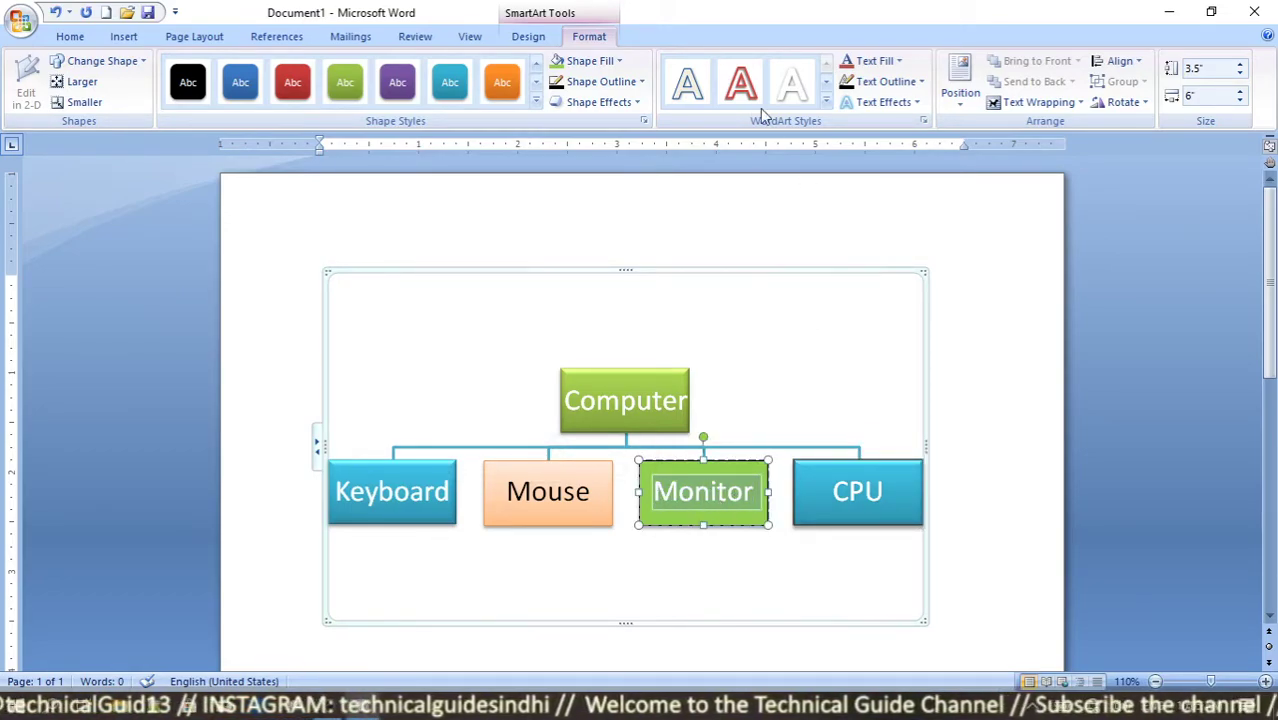
# Step: Apply the Gradient Fill - Accent 1 WordArt style to the Monitor label
pyautogui.click(742, 88)
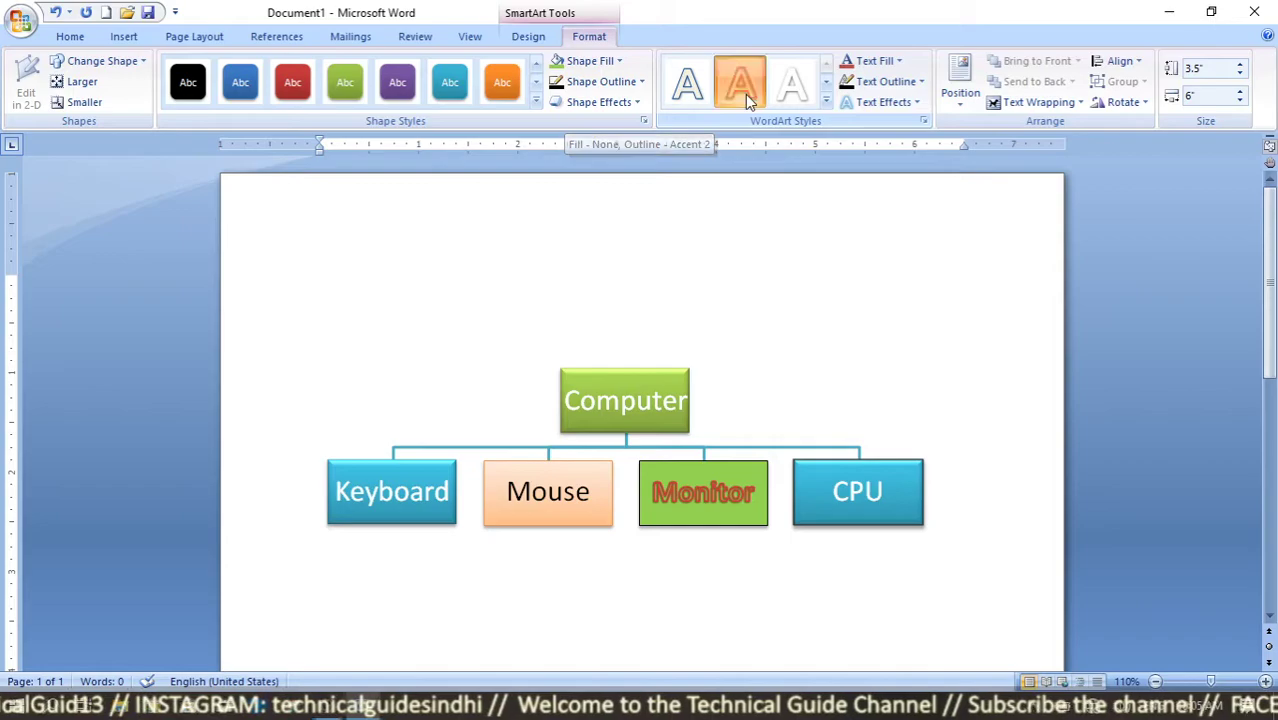
pyautogui.click(825, 103)
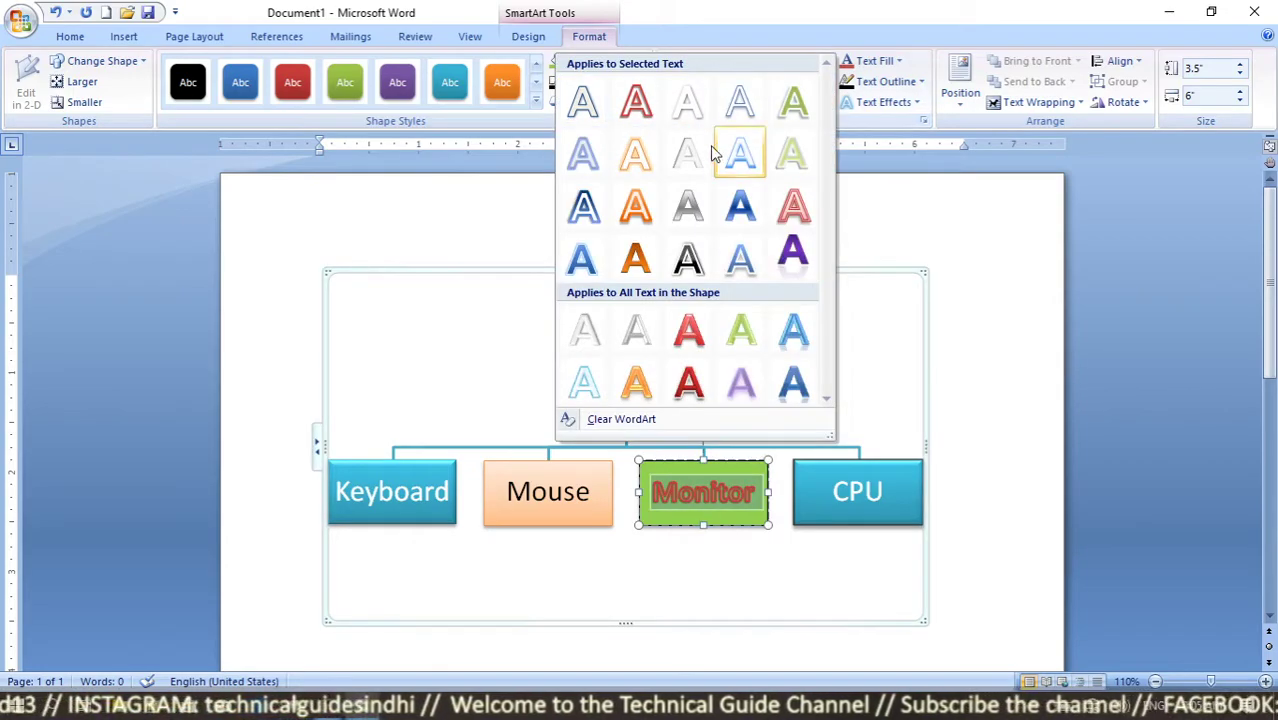
pyautogui.click(740, 213)
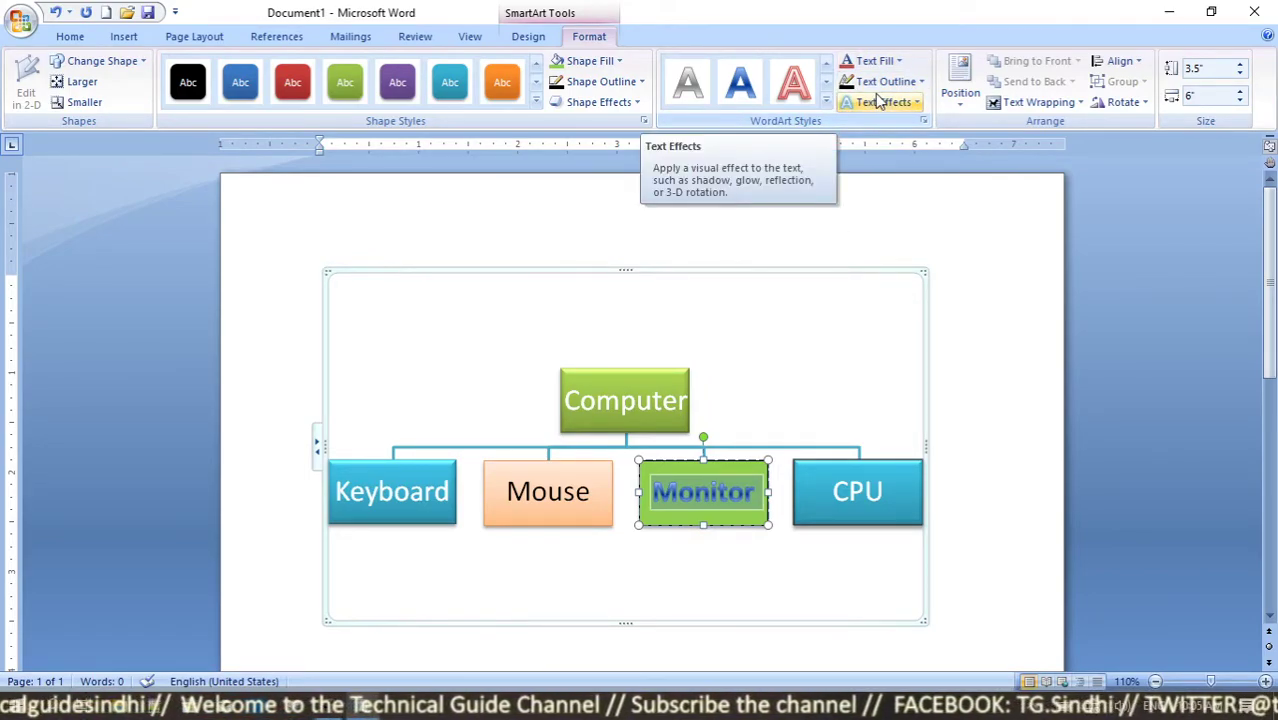
# Step: Colour the Monitor text green and try an orange glow on it
pyautogui.click(874, 62)
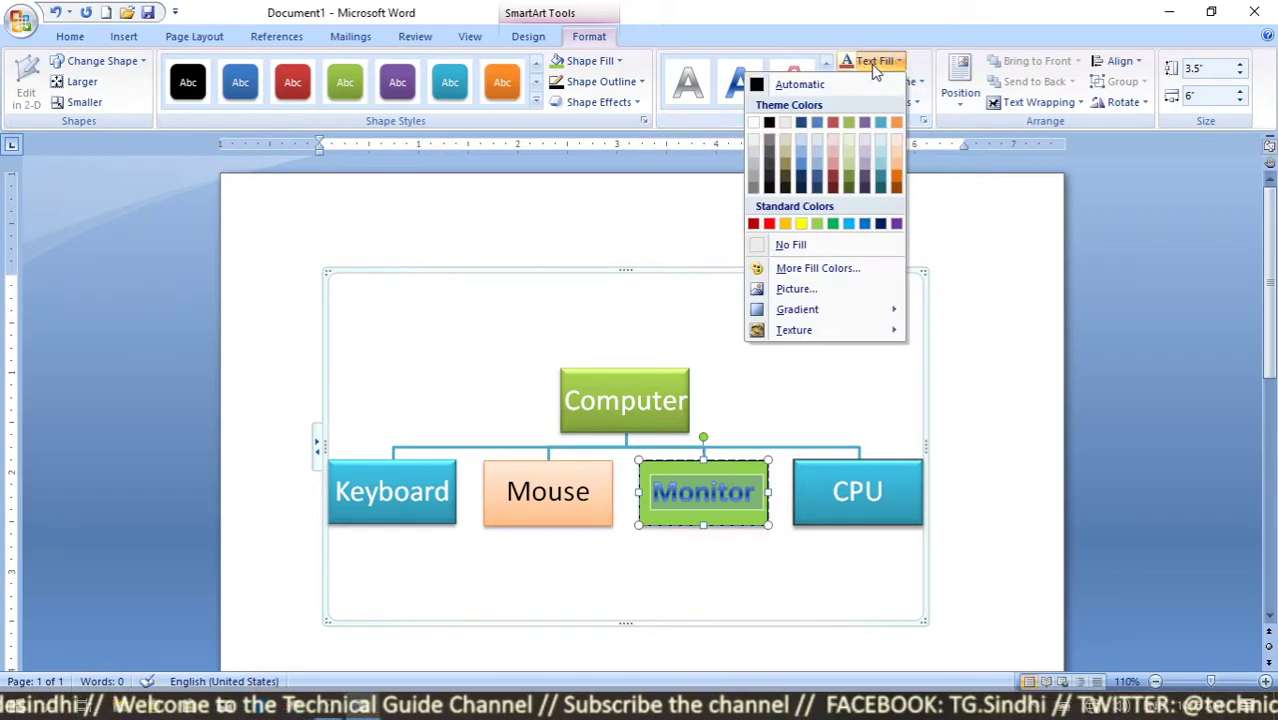
pyautogui.click(850, 180)
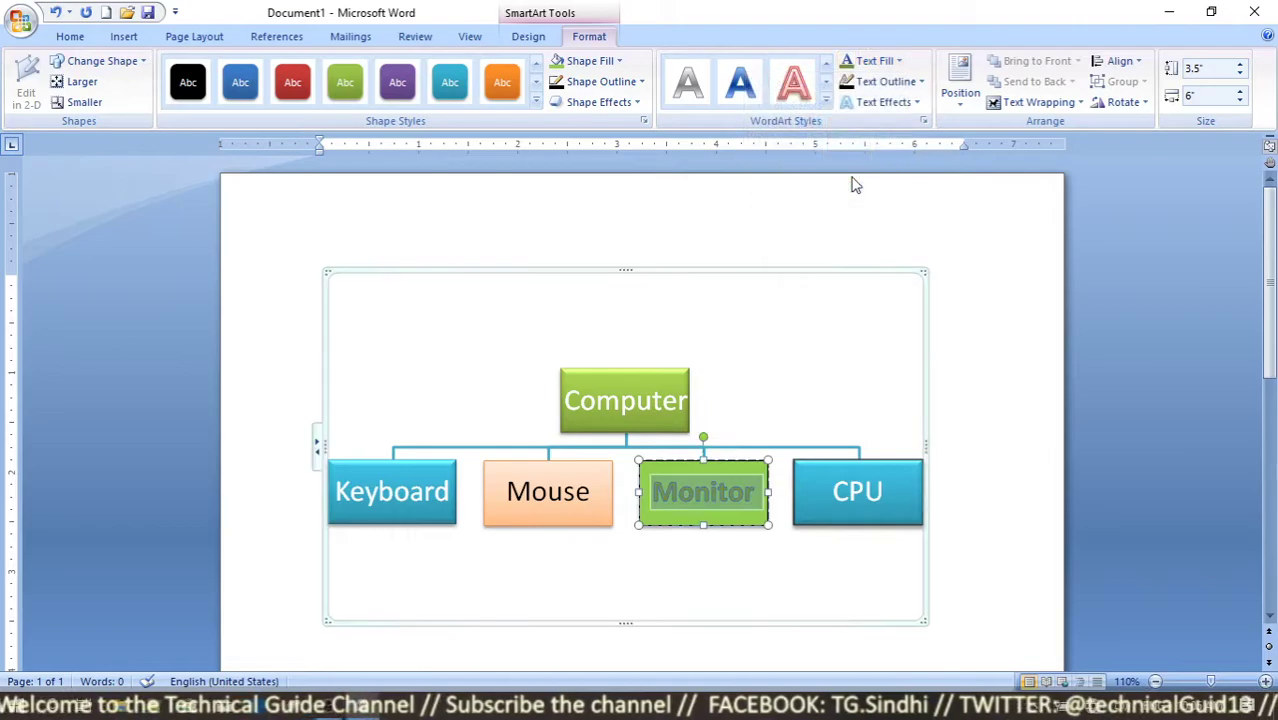
pyautogui.click(872, 108)
pyautogui.moveTo(858, 222)
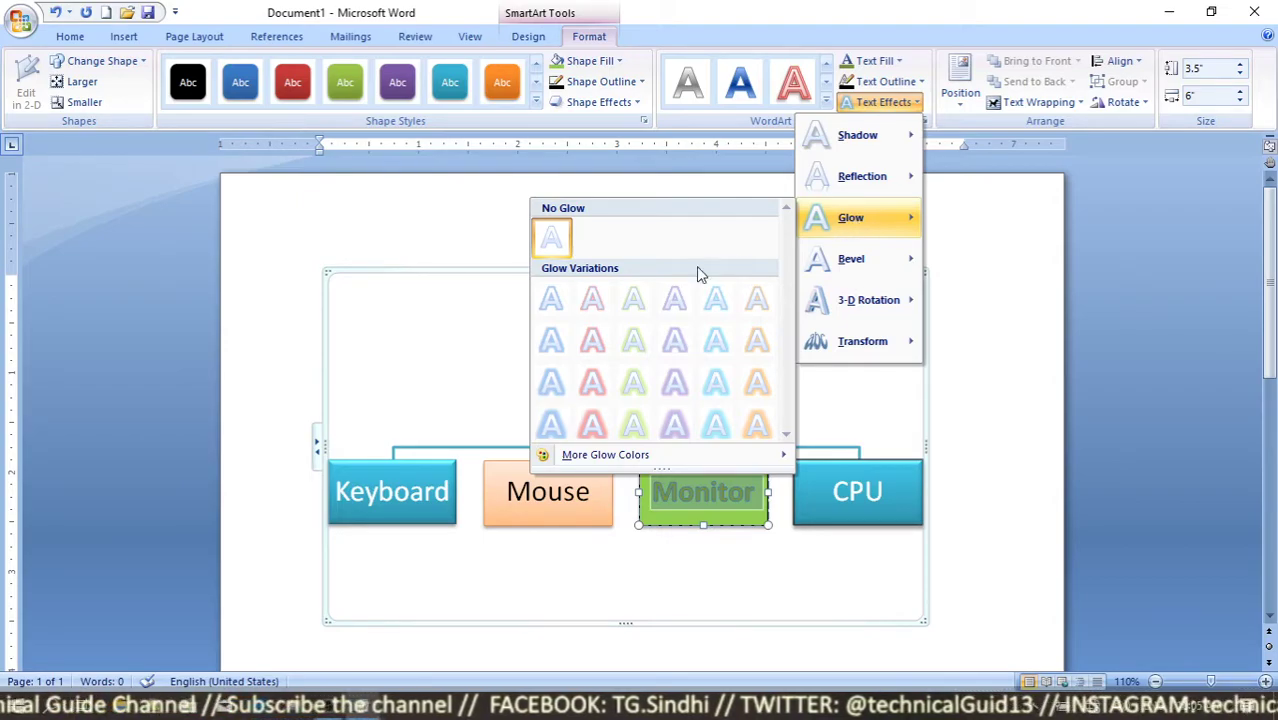
pyautogui.click(592, 382)
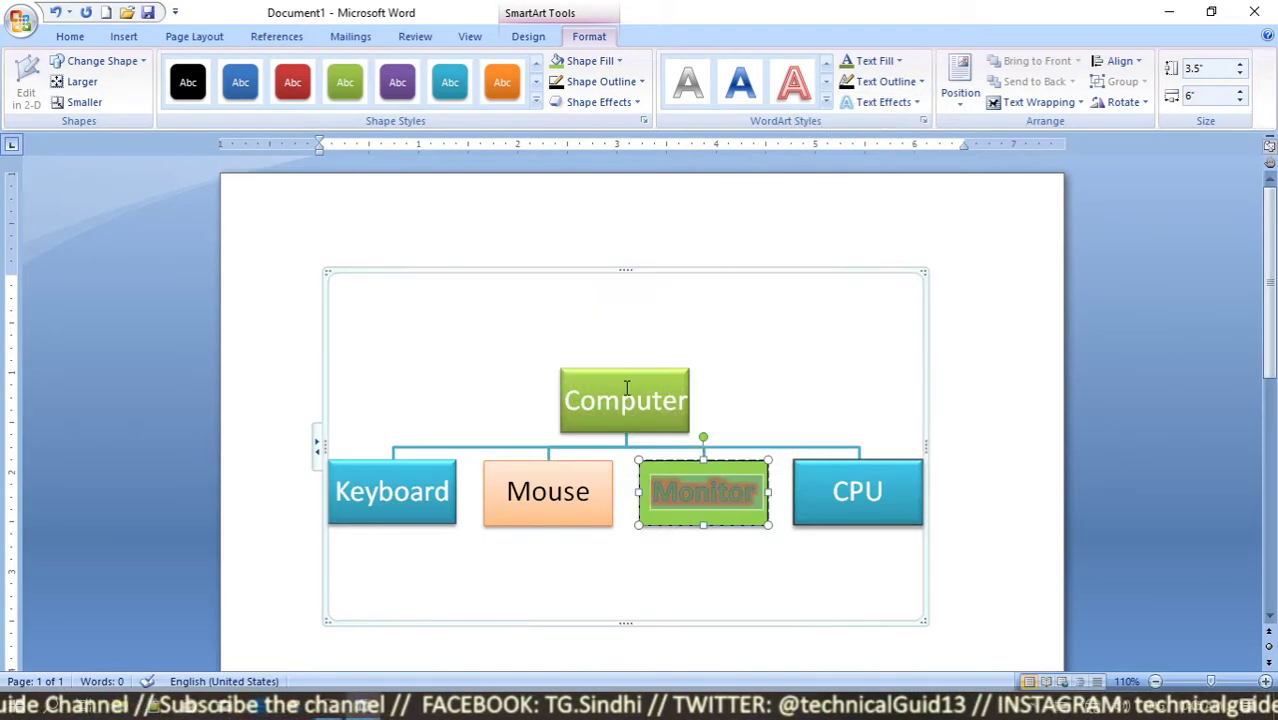
# Step: Set the Monitor text's glow to No Glow
pyautogui.click(884, 102)
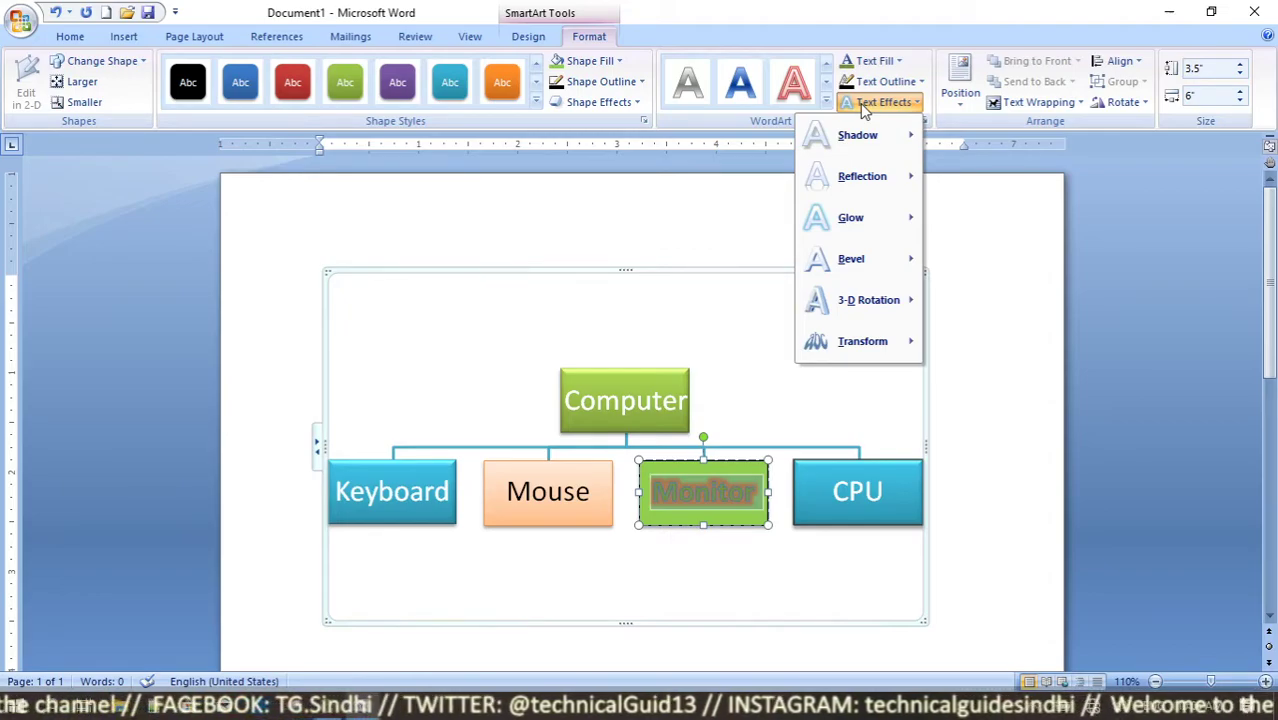
pyautogui.moveTo(827, 217)
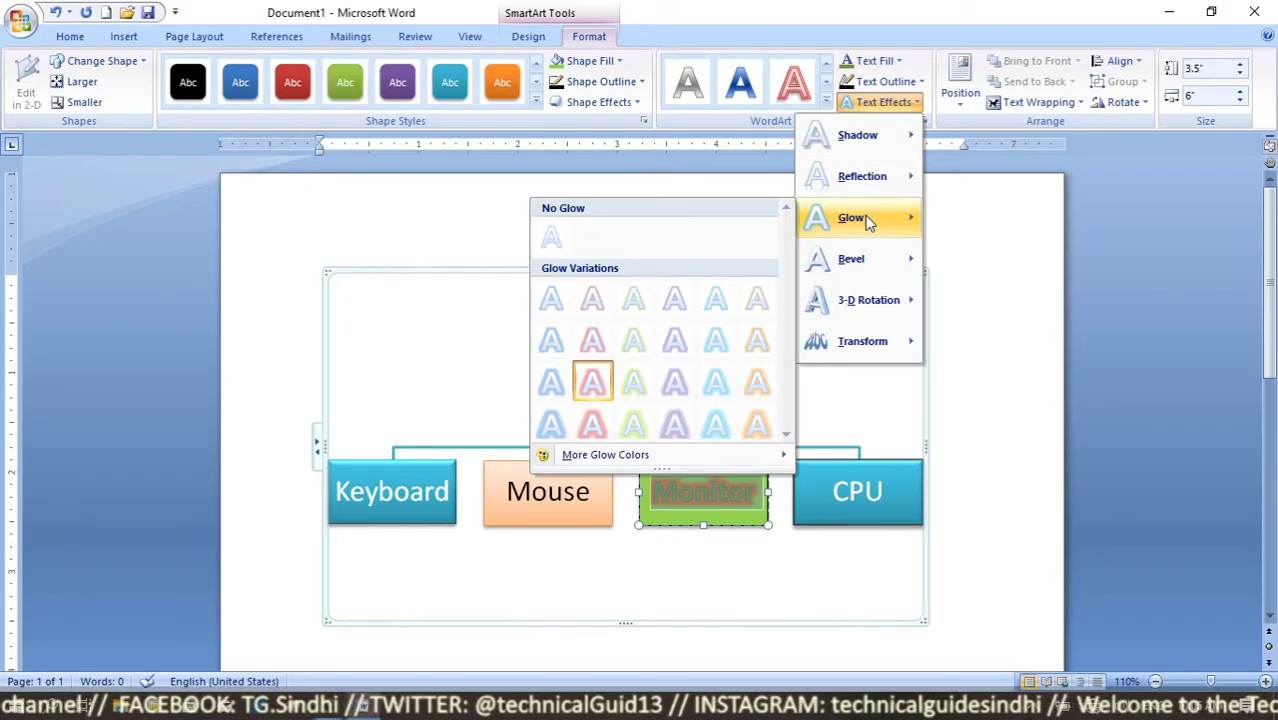
pyautogui.click(551, 248)
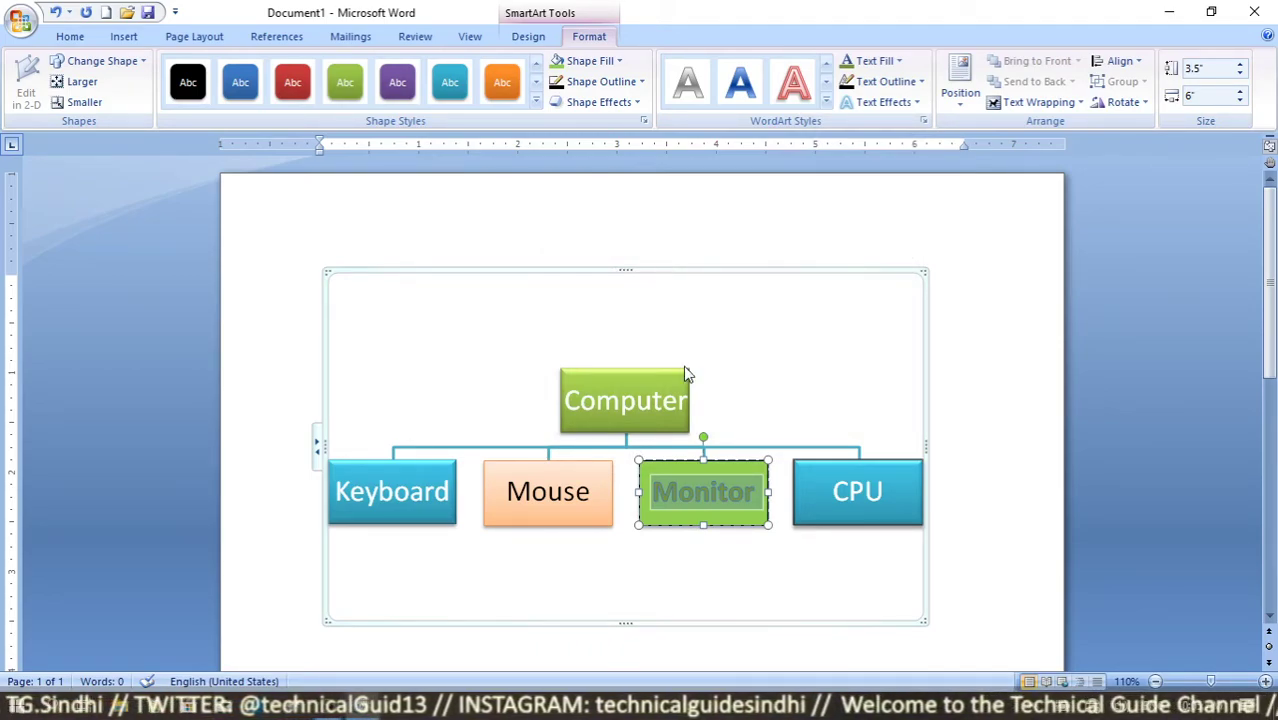
pyautogui.click(845, 492)
# Step: Change the Monitor box to a Snip Diagonal Corner Rectangle and adjust its size
pyautogui.click(738, 490)
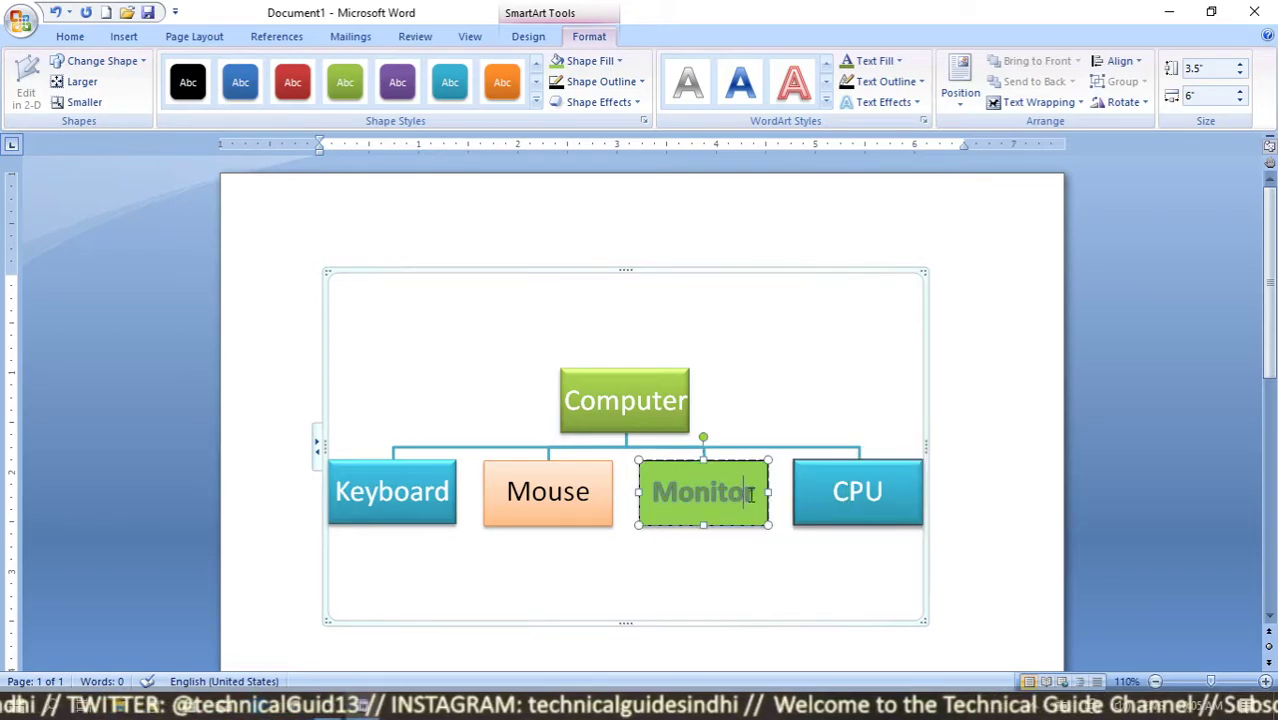
pyautogui.click(107, 64)
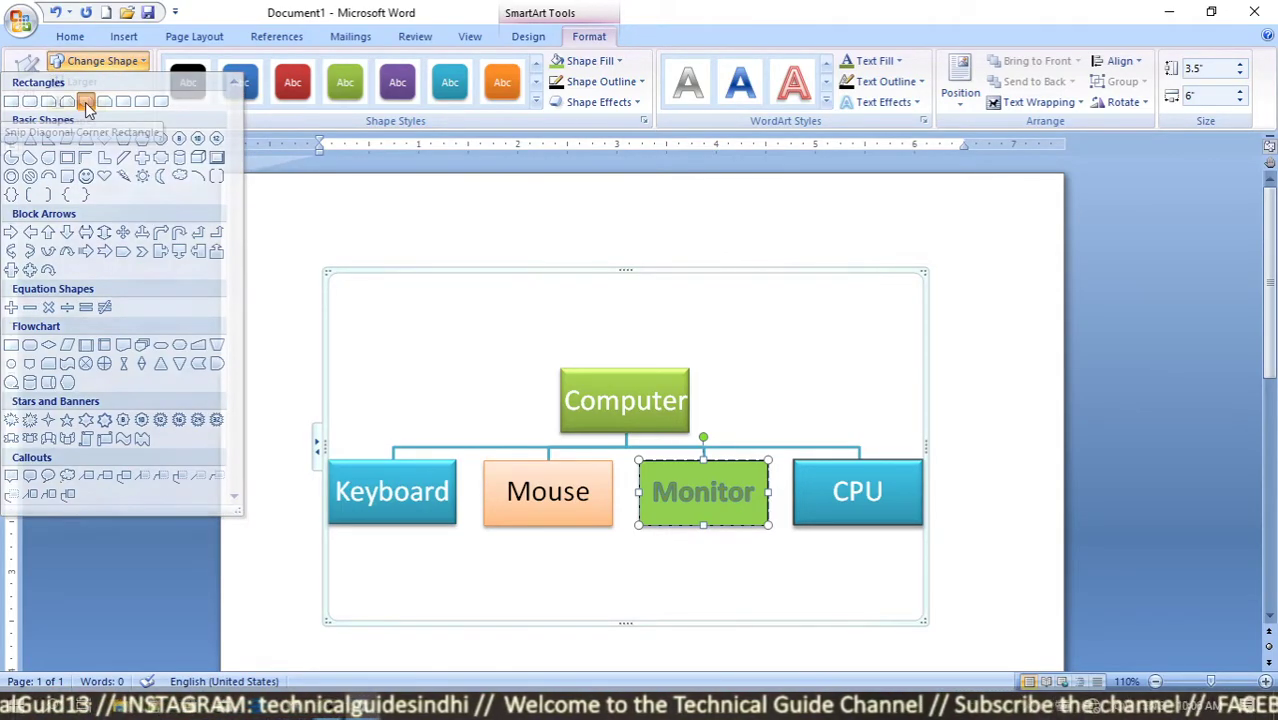
pyautogui.click(86, 103)
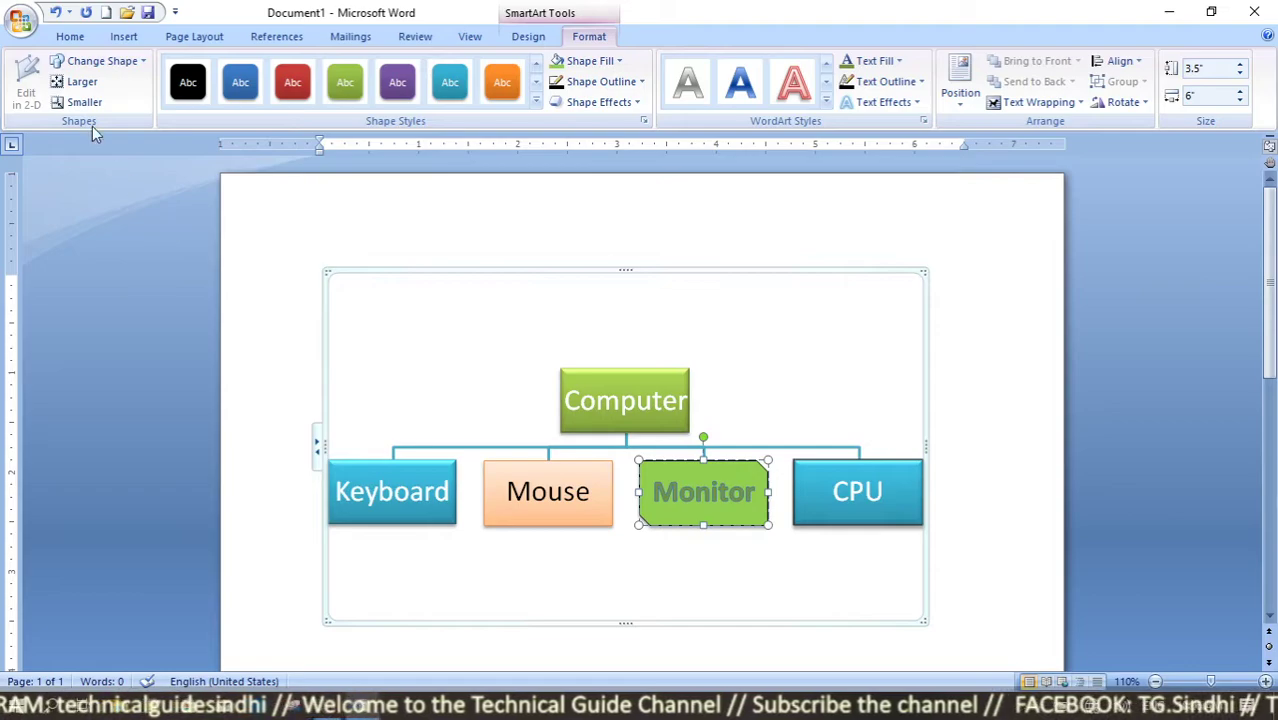
pyautogui.click(82, 90)
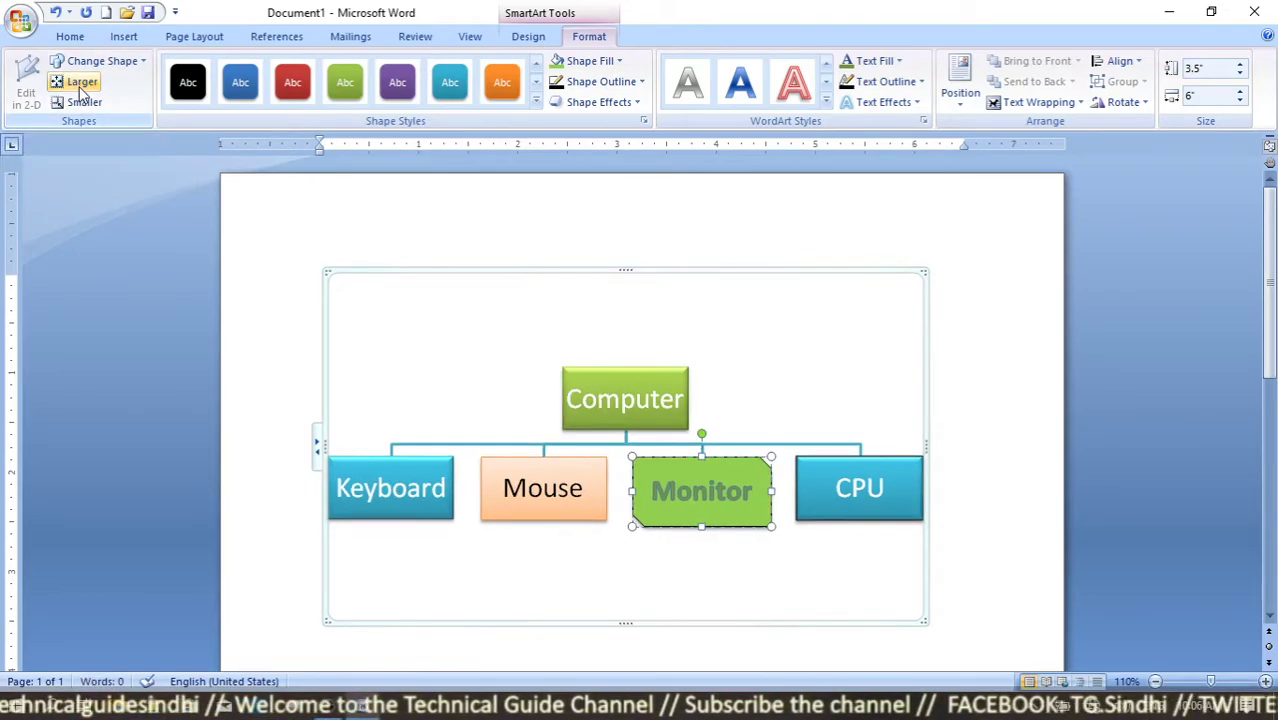
pyautogui.click(82, 90)
pyautogui.click(82, 90)
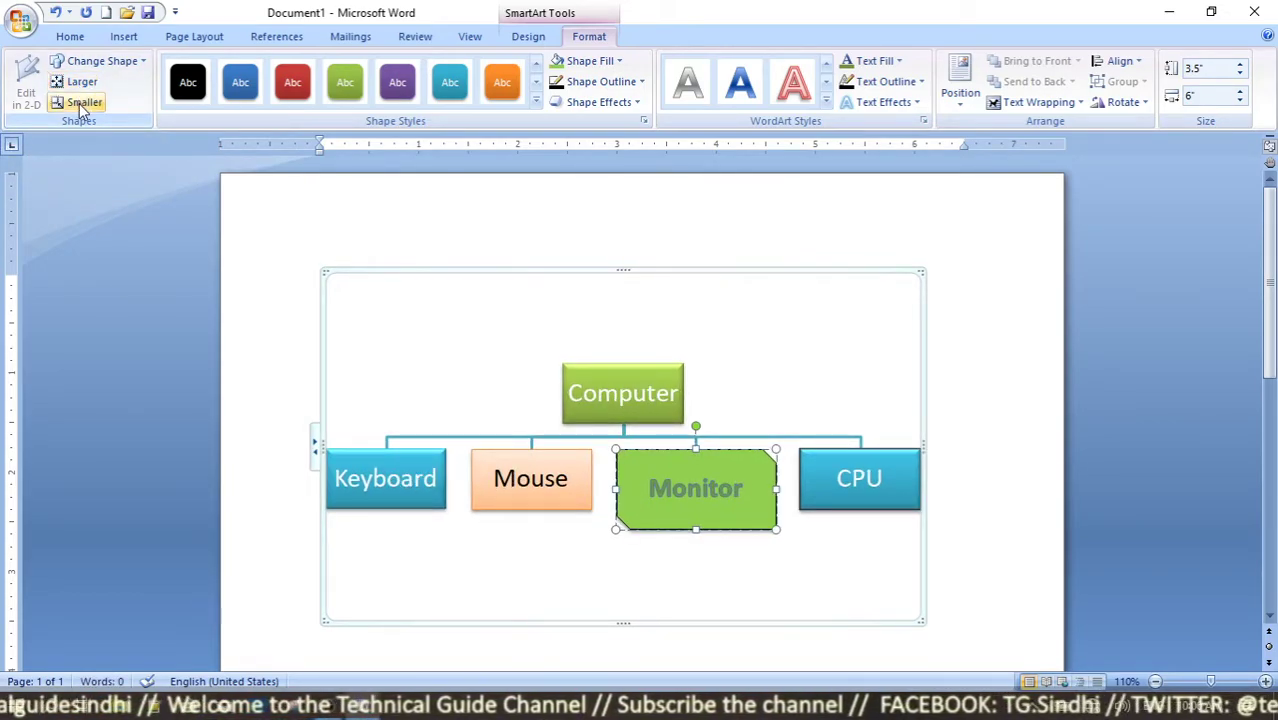
pyautogui.click(84, 102)
pyautogui.click(84, 102)
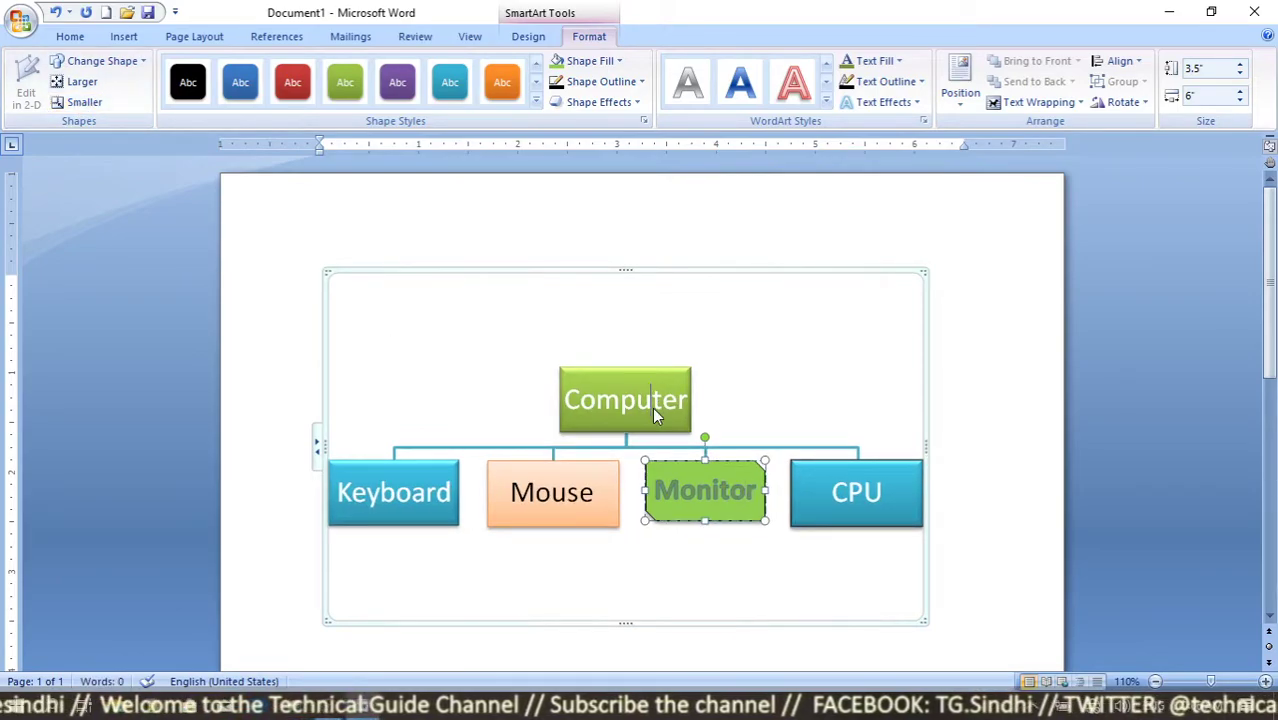
# Step: Enlarge the top Computer box by three size steps
pyautogui.click(652, 407)
pyautogui.click(74, 86)
pyautogui.click(73, 88)
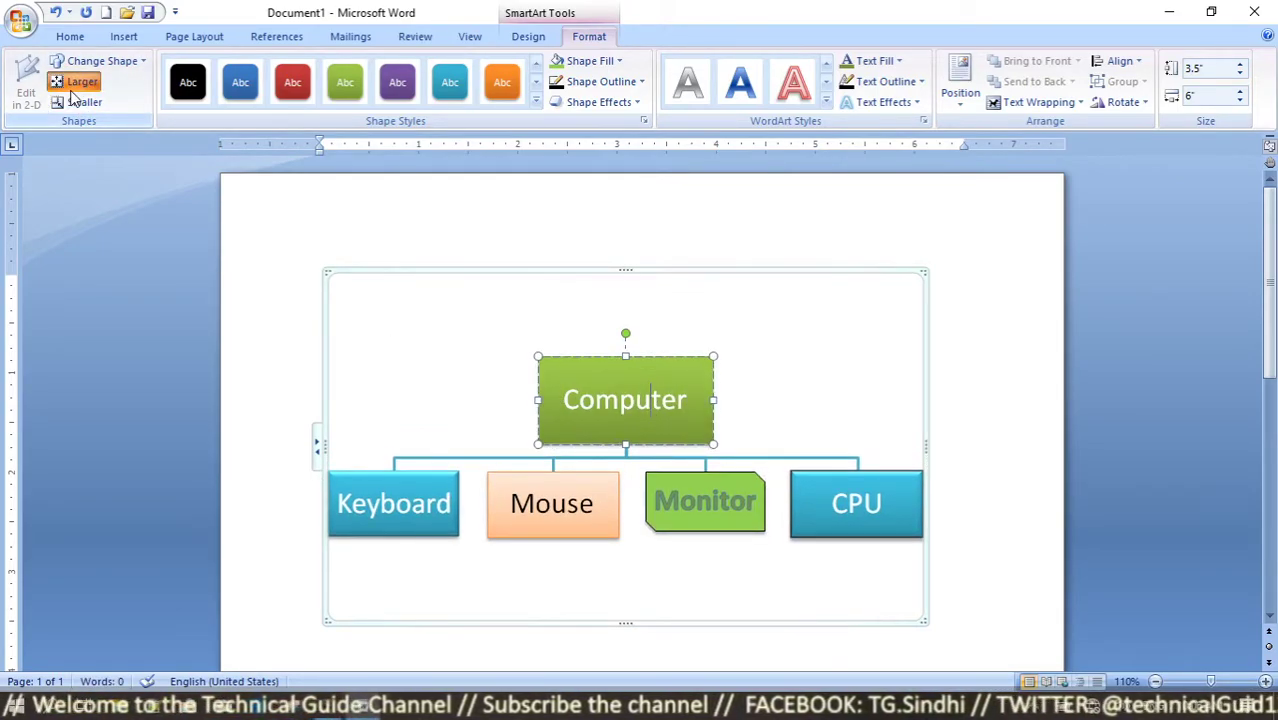
pyautogui.click(73, 88)
pyautogui.click(73, 88)
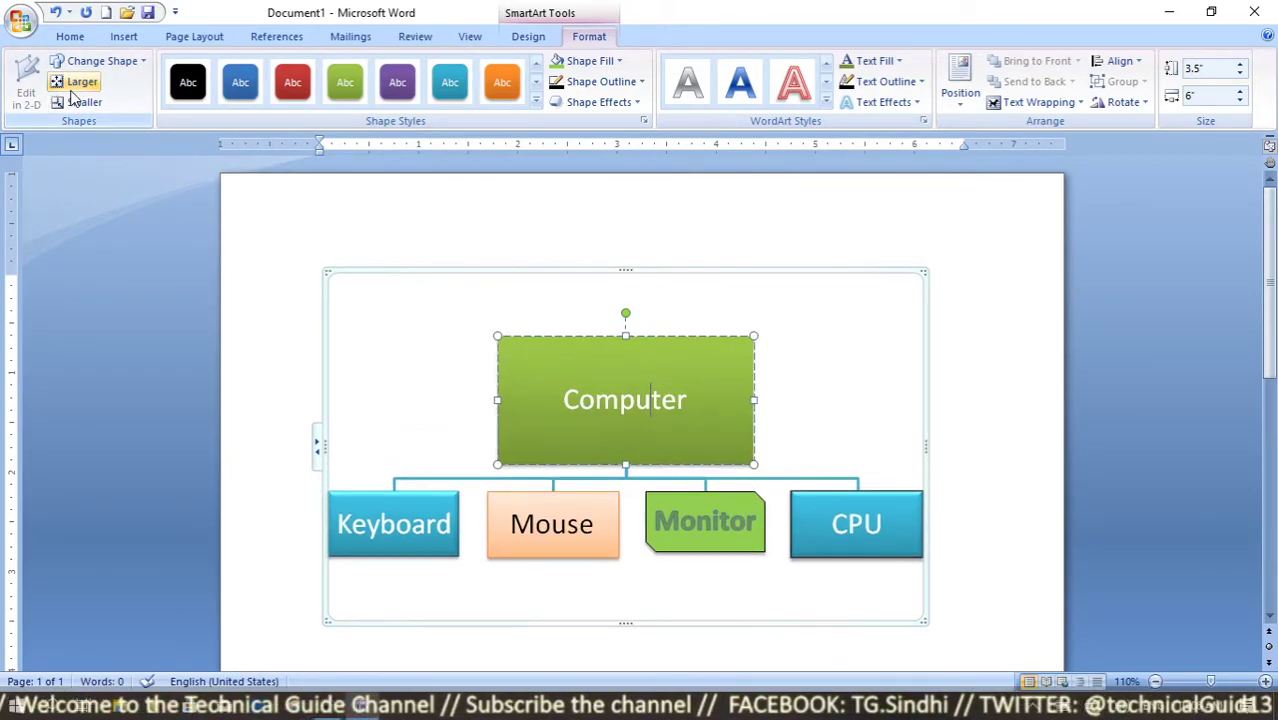
# Step: Put the cursor in the Computer label text, ready for font changes
pyautogui.click(694, 398)
pyautogui.click(679, 402)
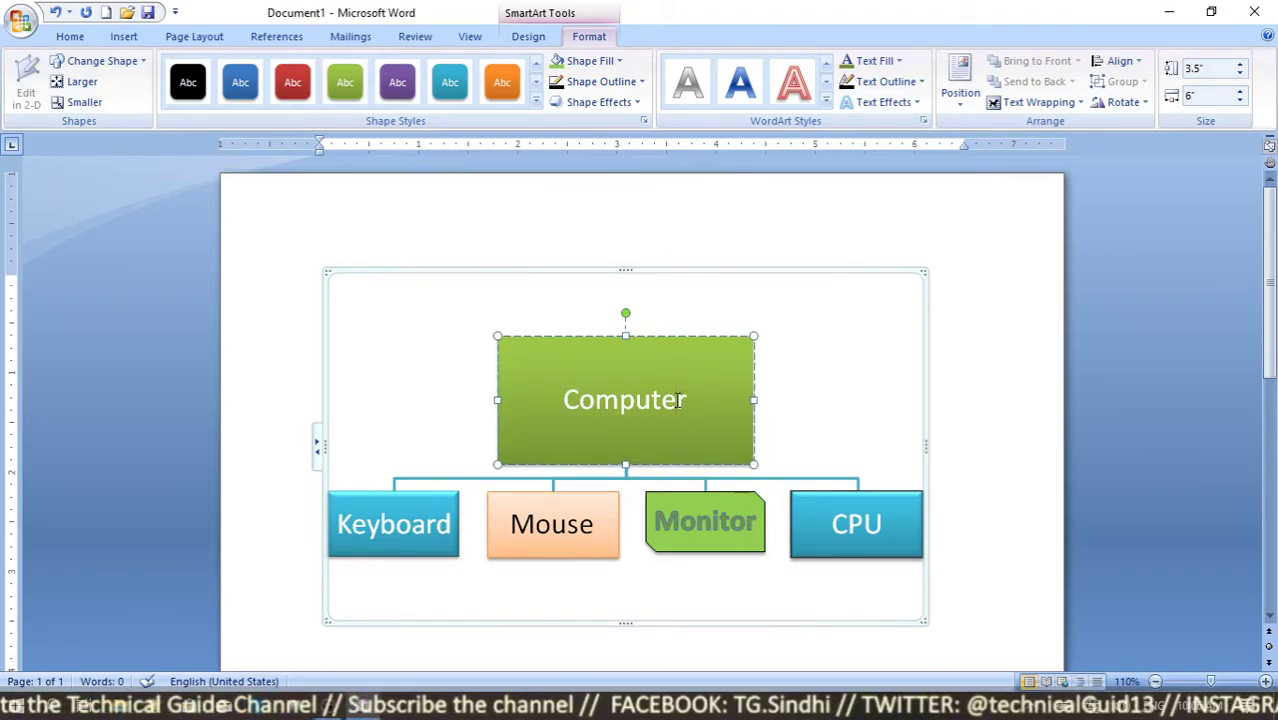
pyautogui.moveTo(679, 400); pyautogui.dragTo(561, 398)
pyautogui.click(548, 407)
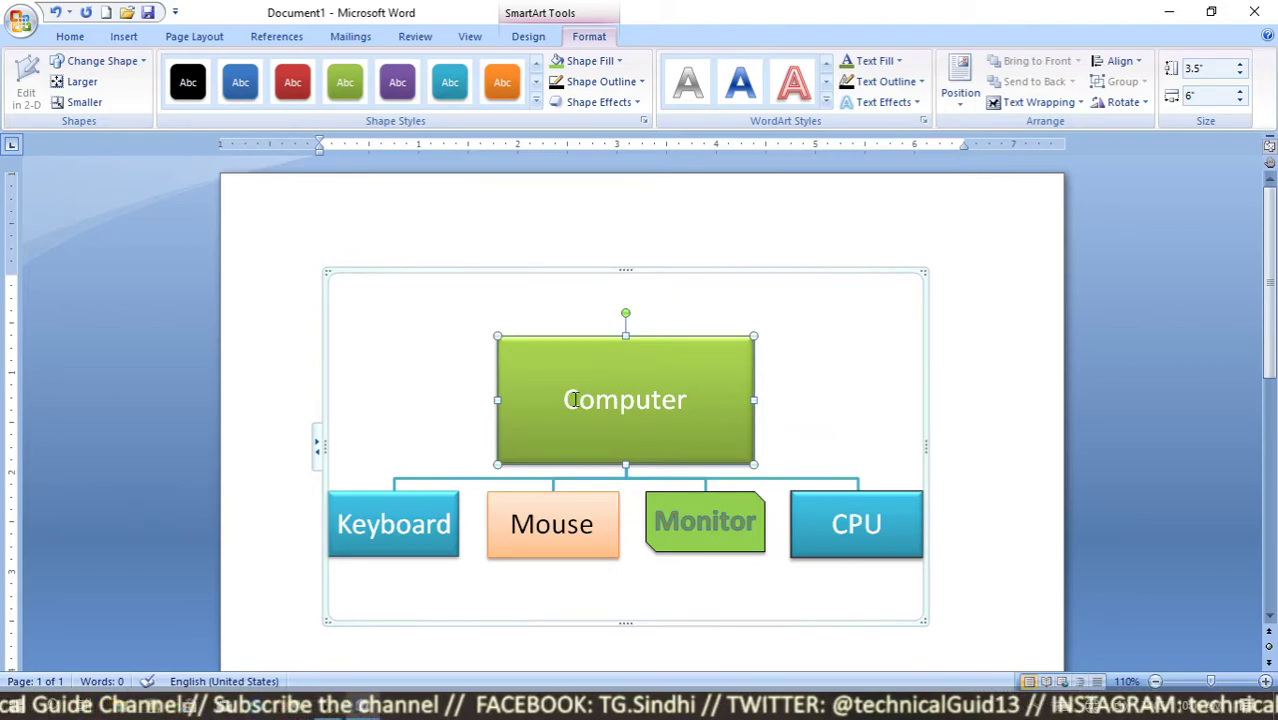
pyautogui.click(567, 400)
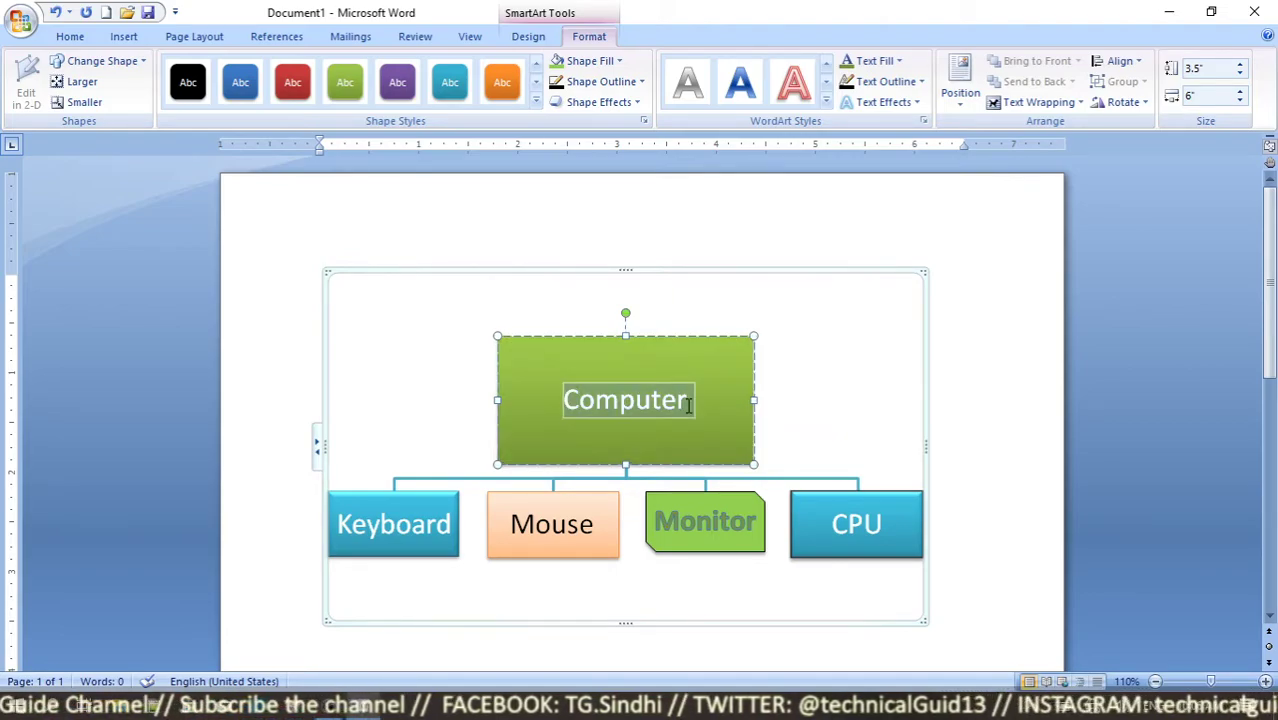
# Step: Grow the Computer label font three steps to 32 pt, then show SmartArt Tools Design
pyautogui.click(74, 38)
pyautogui.click(332, 70)
pyautogui.click(332, 70)
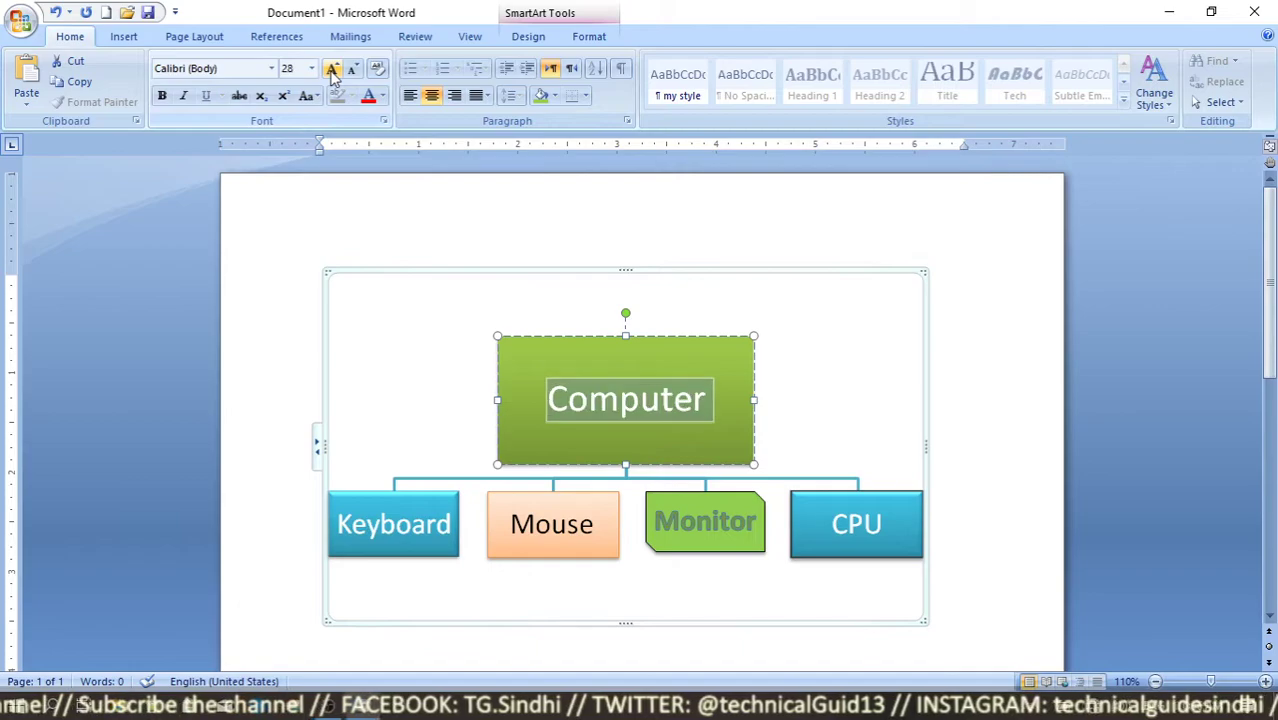
pyautogui.click(332, 70)
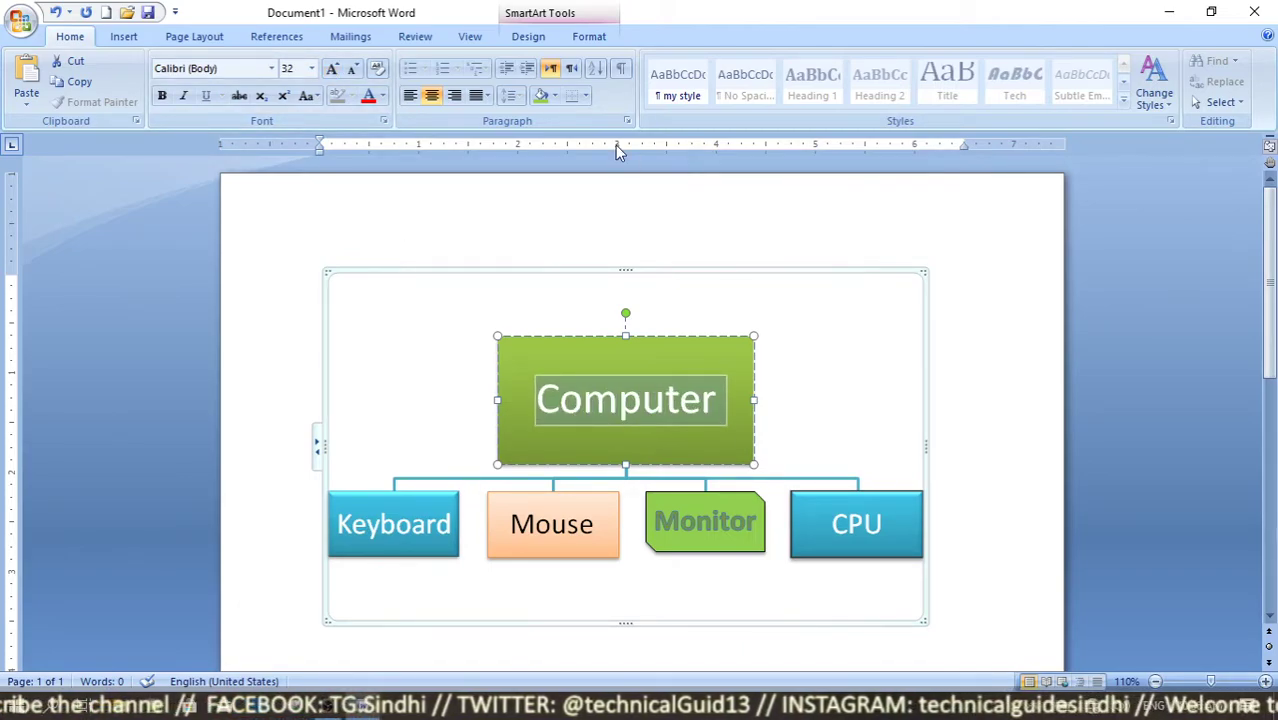
pyautogui.click(528, 37)
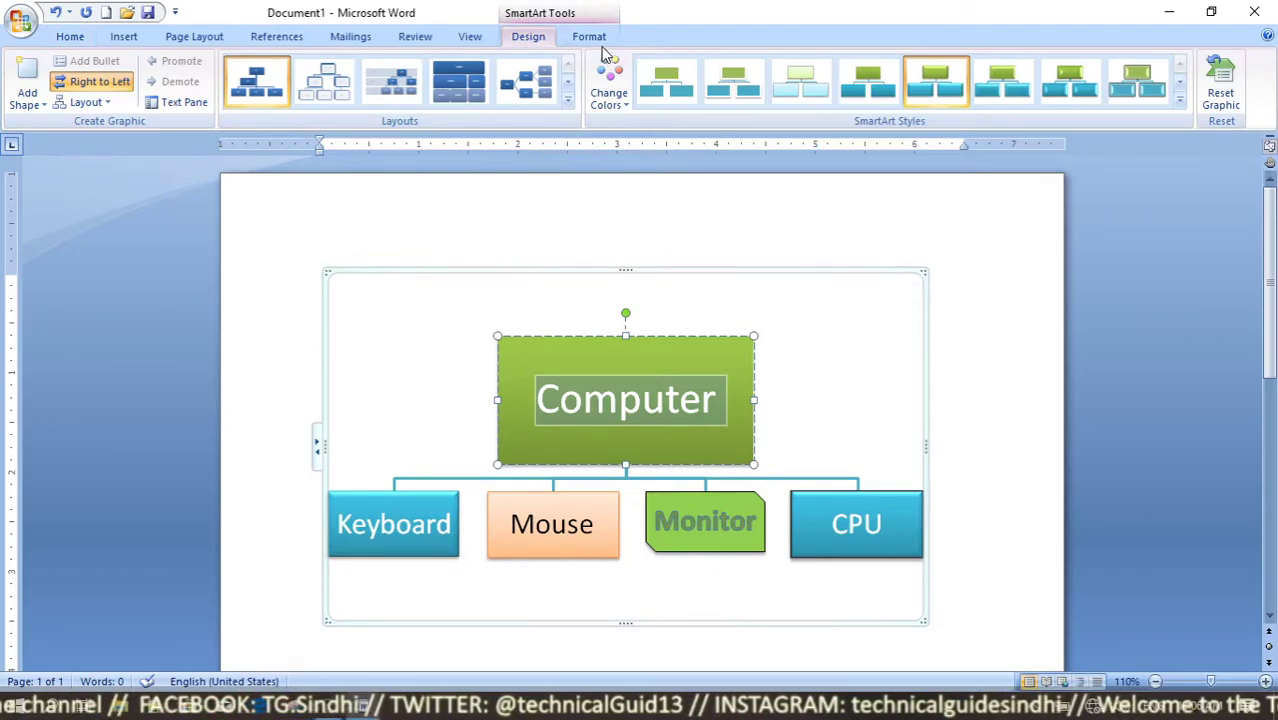